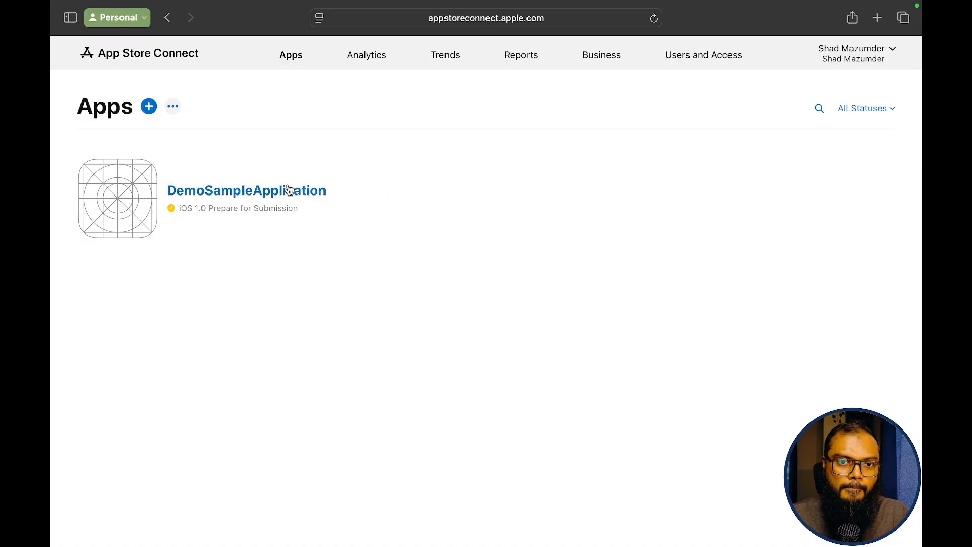
- Open DemoSampleApplication from the Apps list to see its TestFlight iOS builds
click(285, 190)
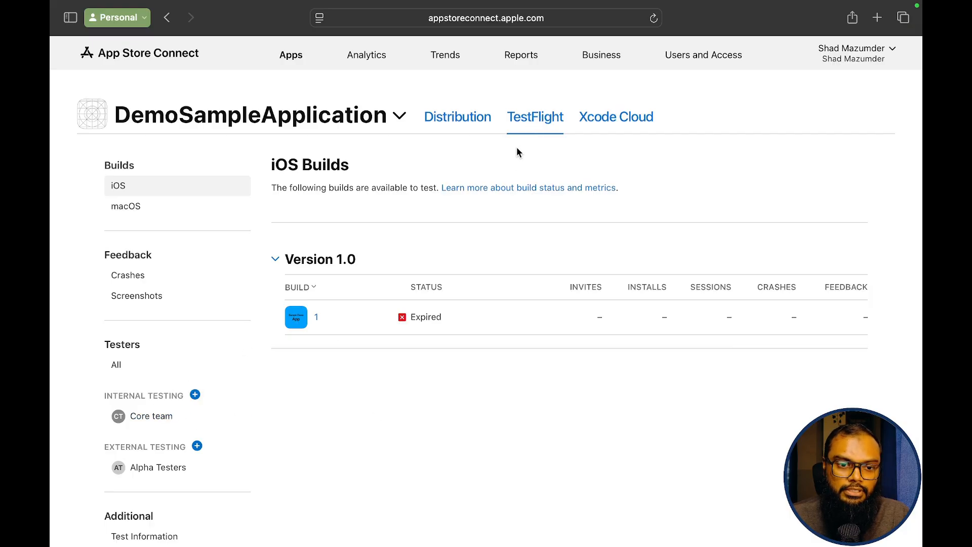
- Switch to Distribution and look over the iOS App Version 1.0 page from top to bottom
click(459, 119)
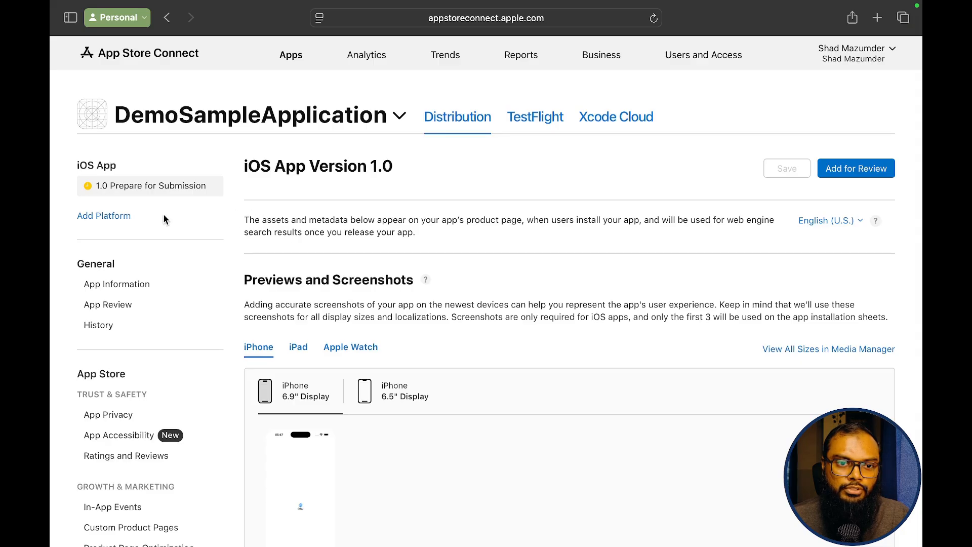
scroll(348, 252, down, 2)
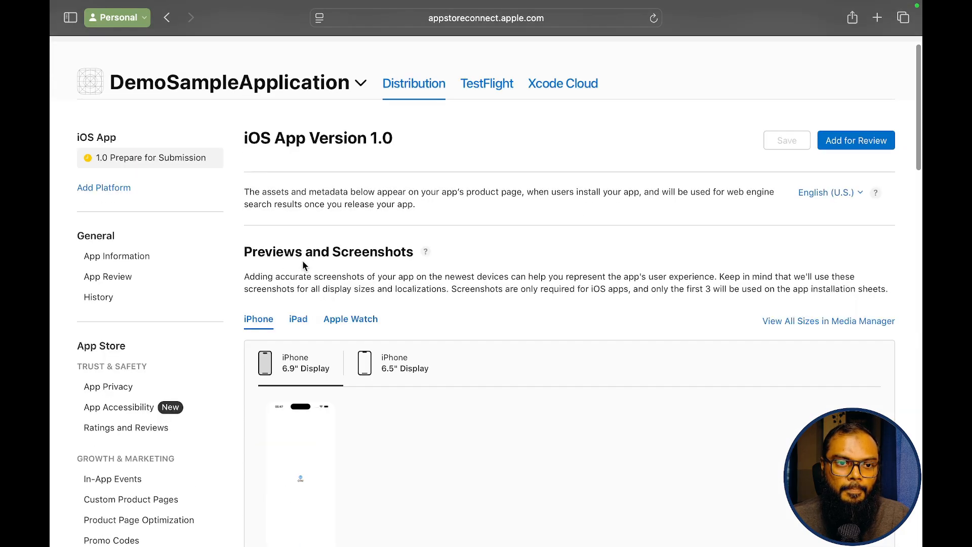
scroll(303, 263, down, 10)
scroll(303, 262, down, 3)
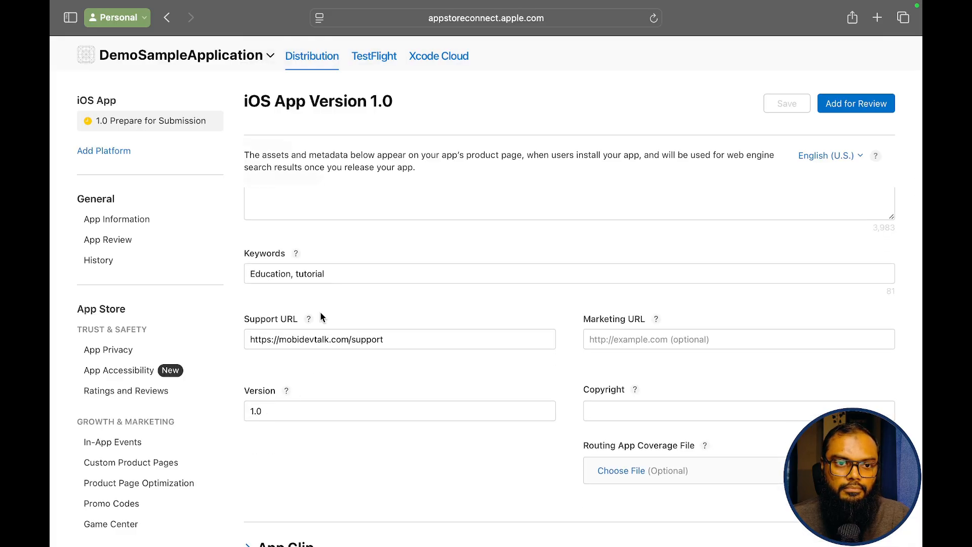
scroll(320, 312, up, 15)
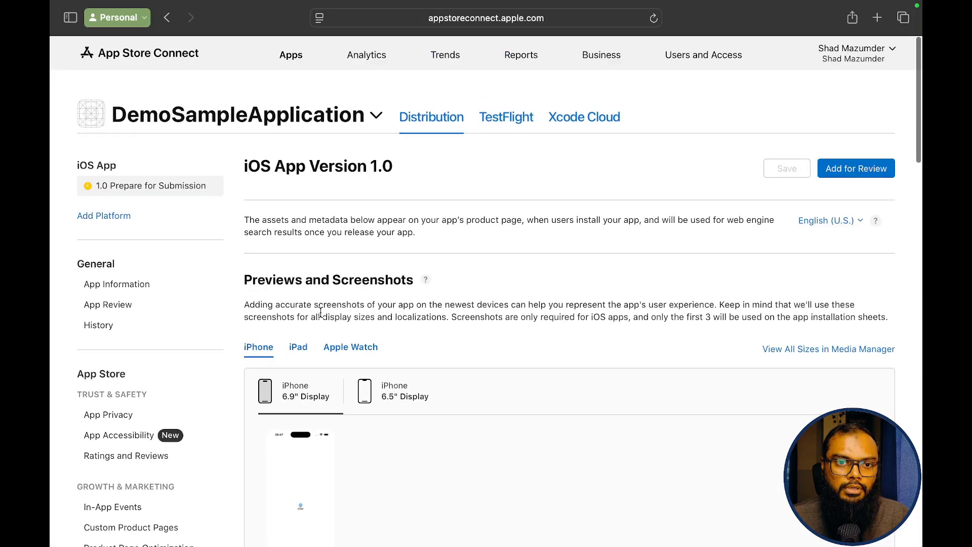
click(102, 217)
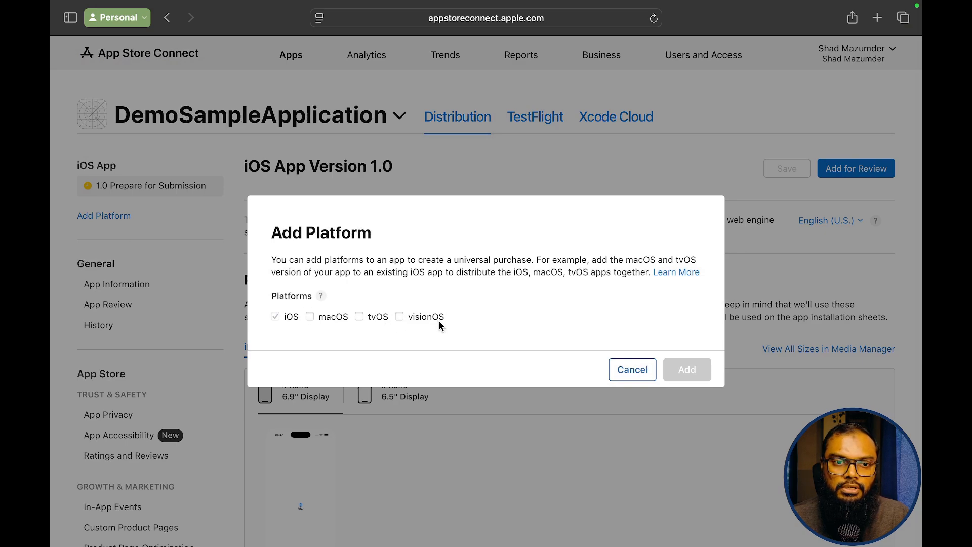
click(633, 374)
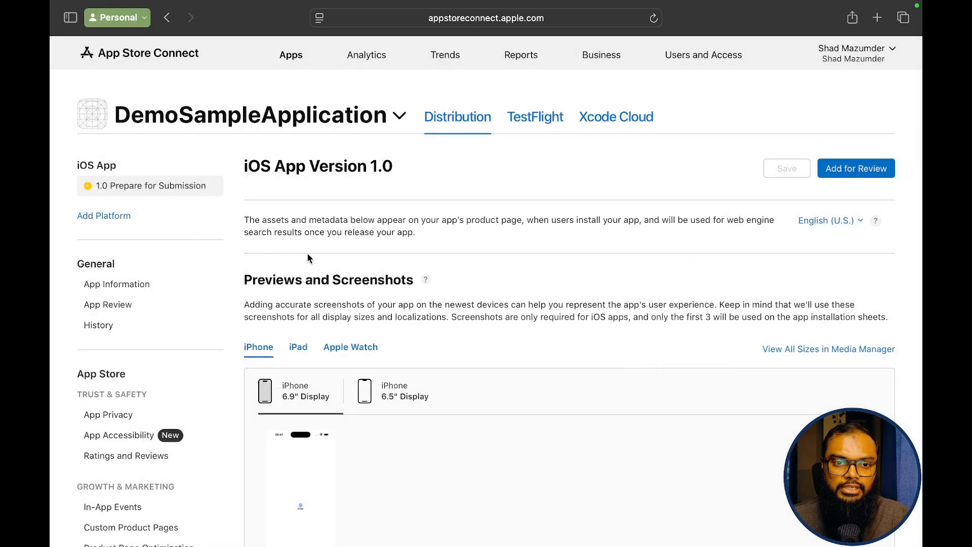
scroll(308, 256, down, 3)
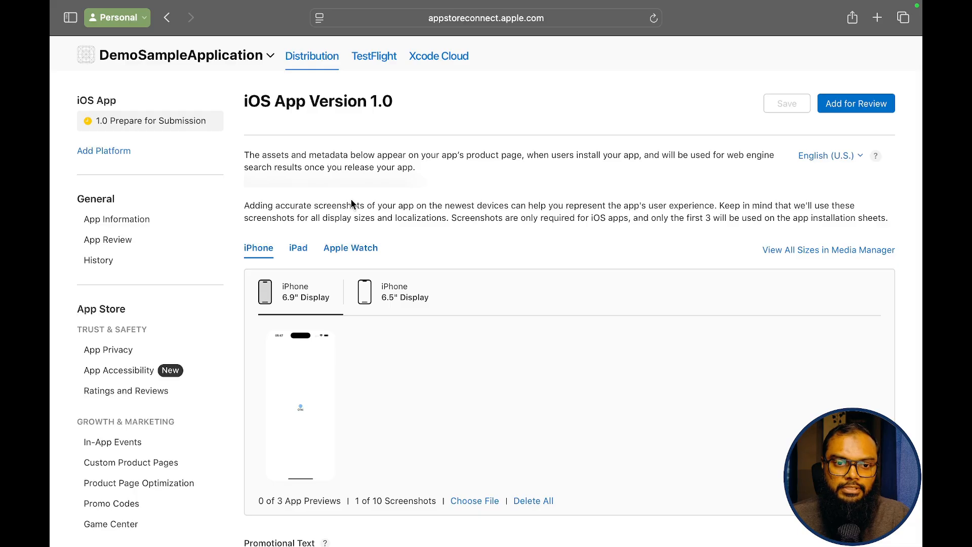
- Check the iPad screenshot requirements, then return to the iPhone screenshots
click(298, 245)
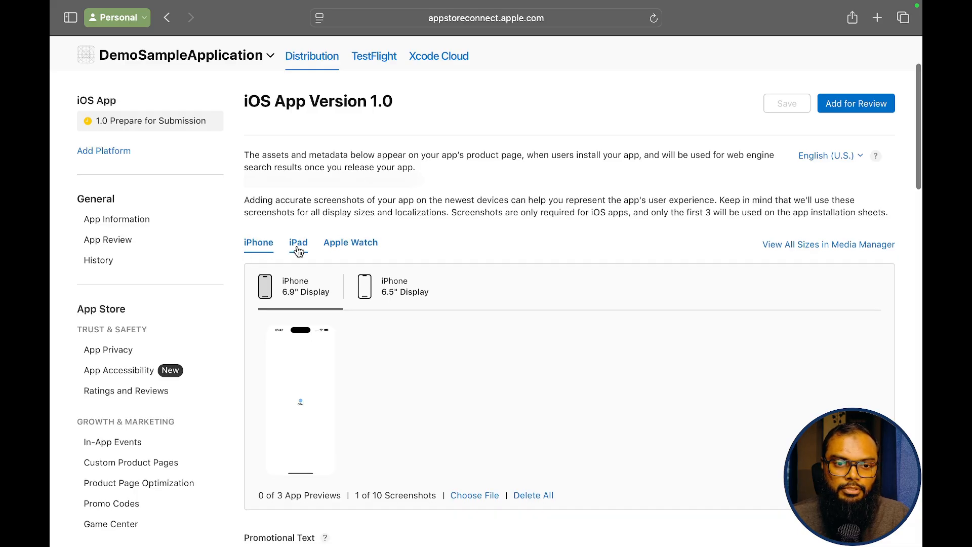
click(259, 245)
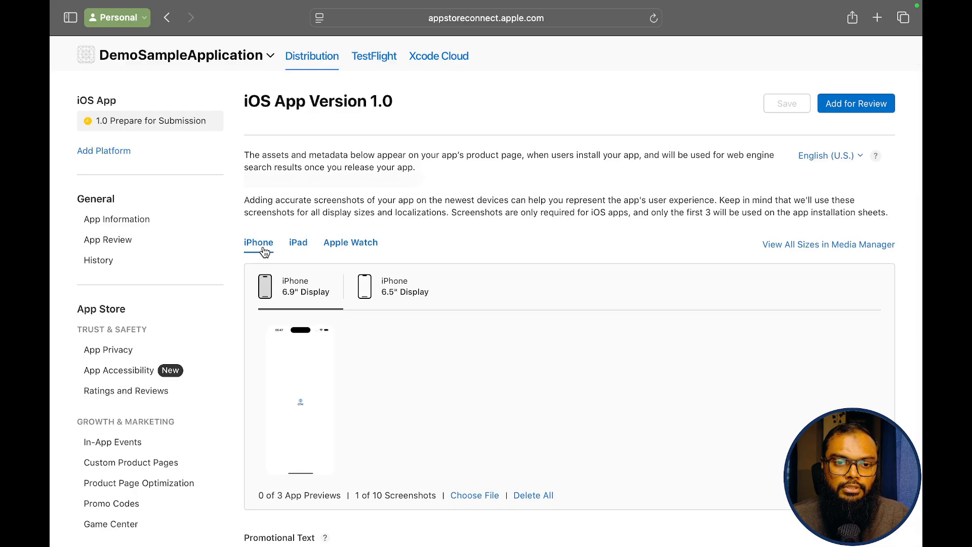
scroll(358, 313, down, 10)
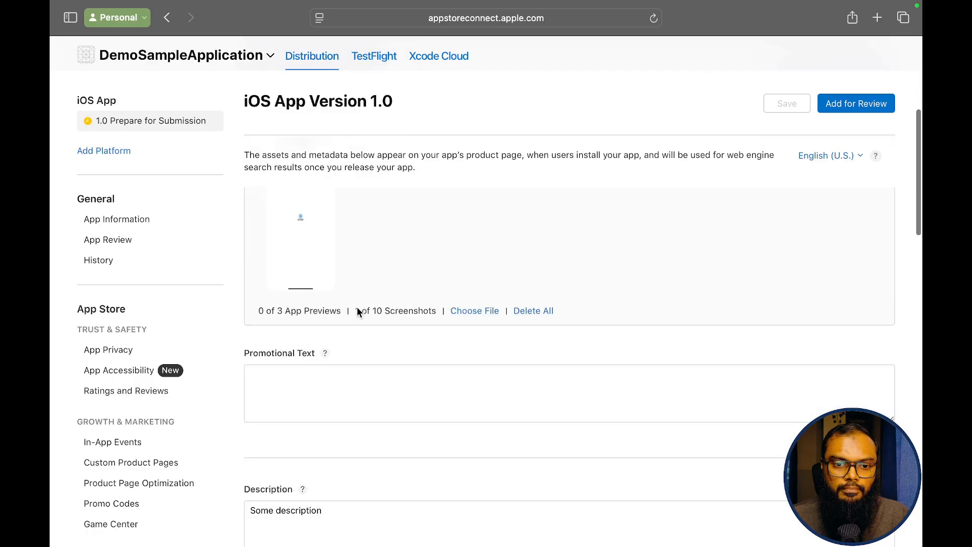
scroll(349, 296, up, 2)
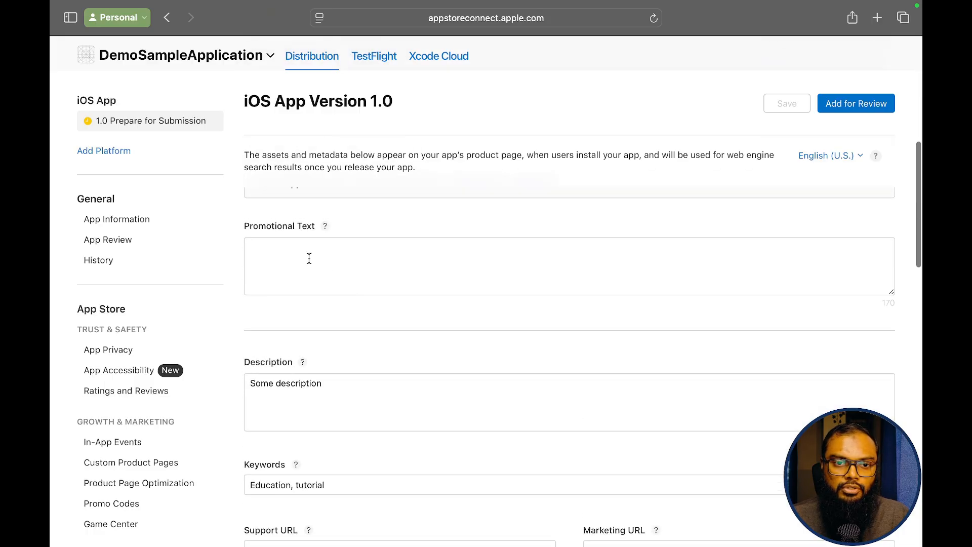
scroll(370, 263, down, 2)
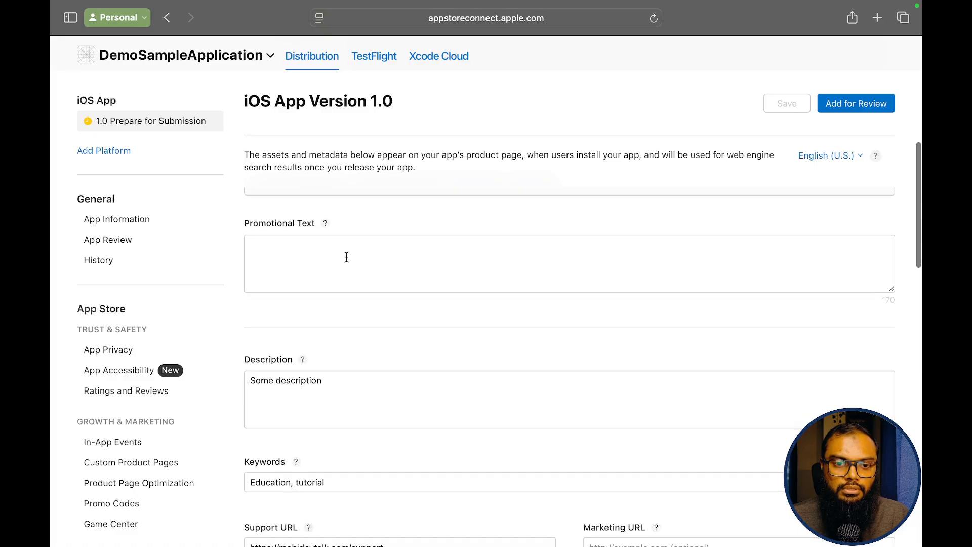
scroll(347, 304, down, 1)
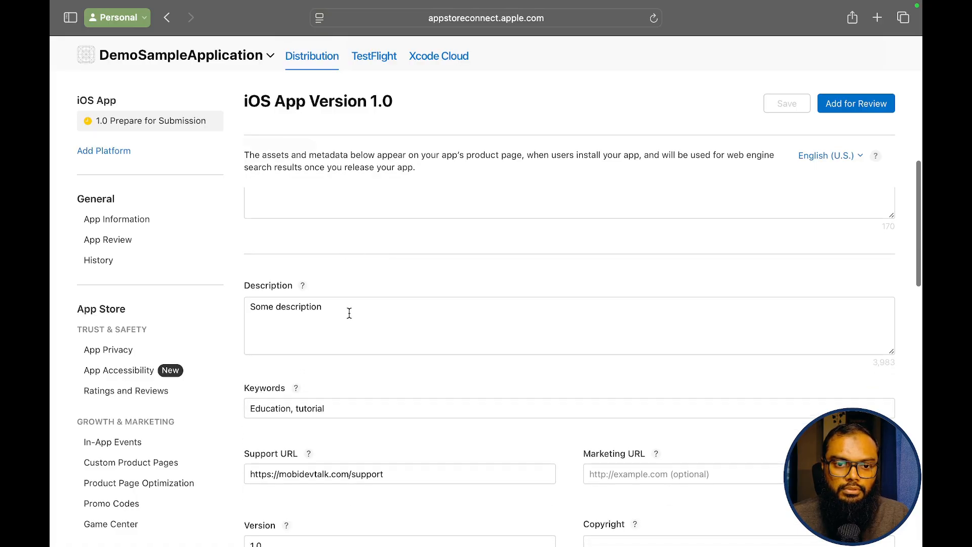
scroll(350, 303, down, 1)
- Append a period so the description reads 'Some description.'
click(352, 282)
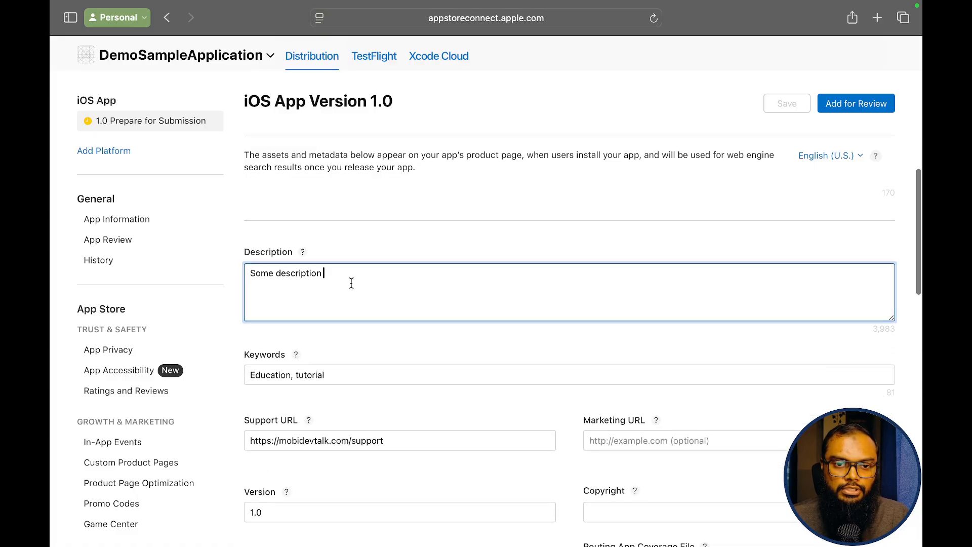
text(.)
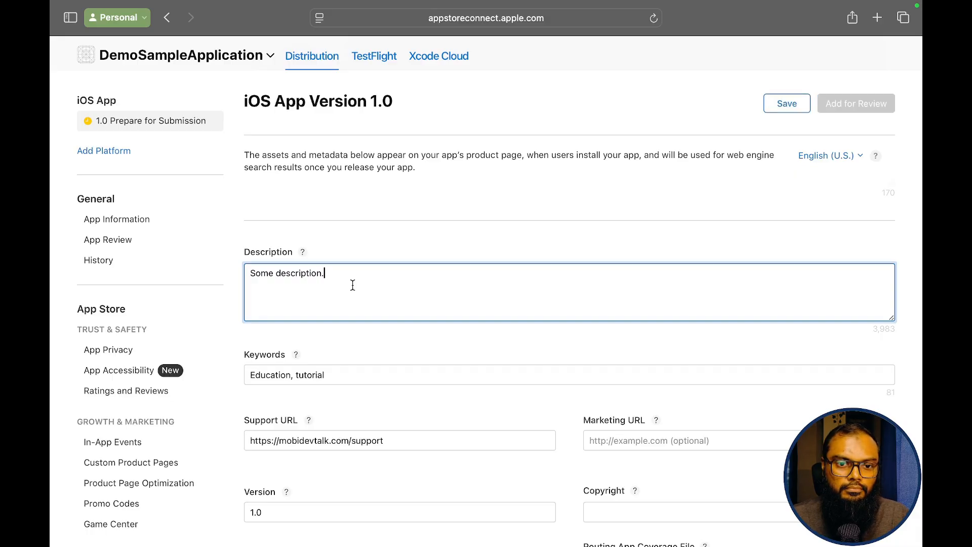
scroll(351, 284, down, 2)
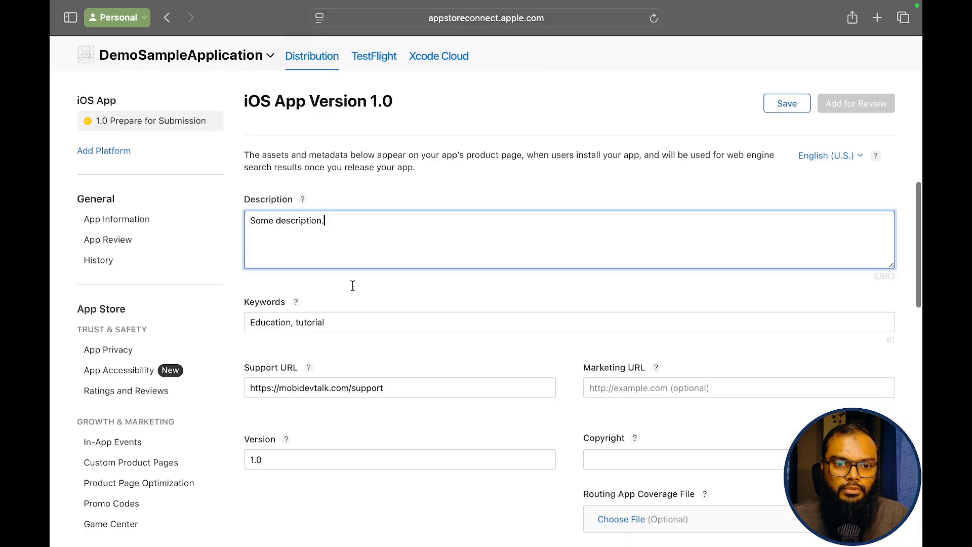
scroll(351, 284, down, 2)
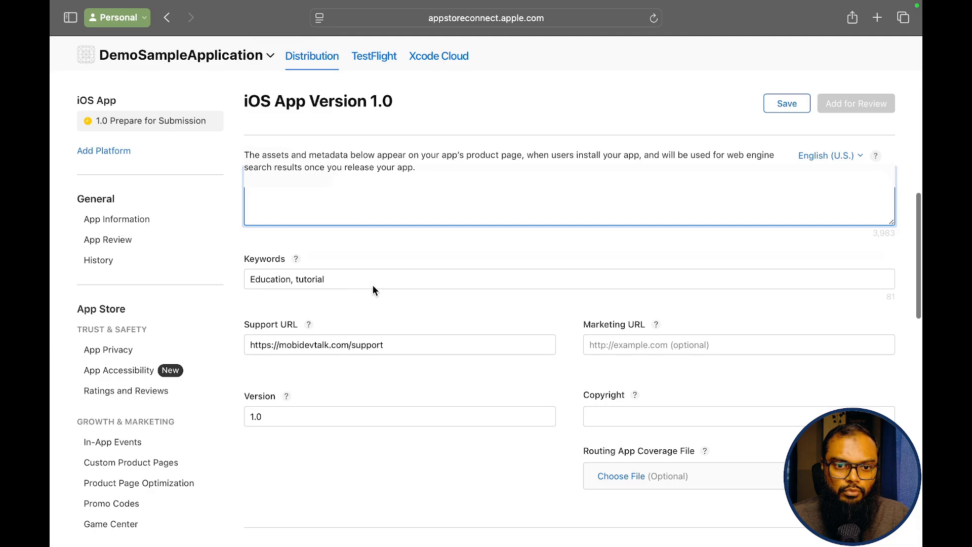
scroll(373, 288, down, 3)
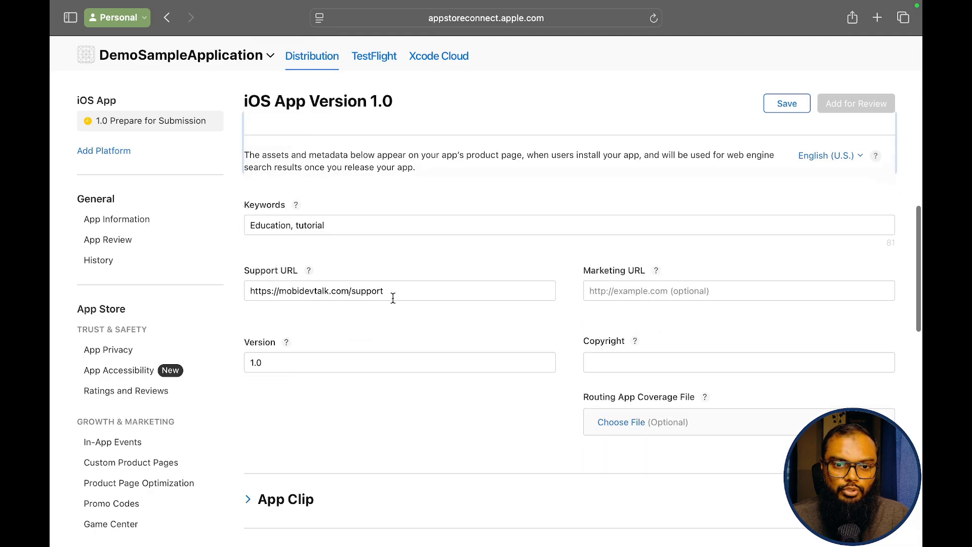
scroll(394, 299, down, 1)
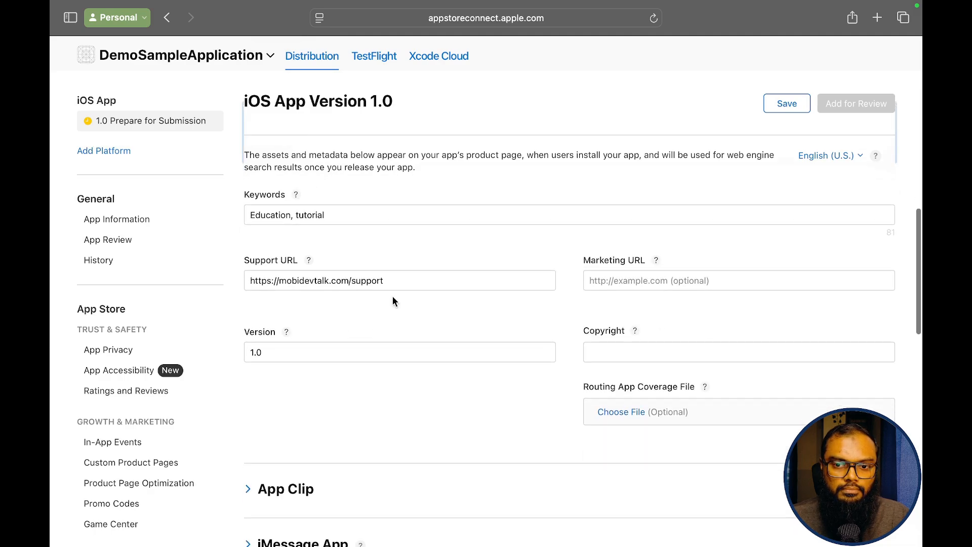
scroll(625, 343, down, 1)
click(630, 345)
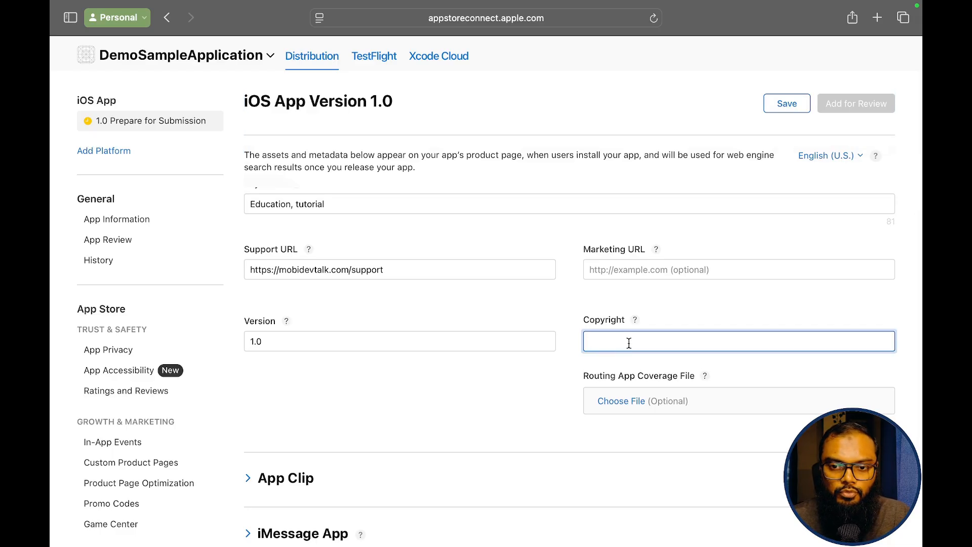
- Set Copyright to '2025 mobidevtalk' after reading the field's help note
click(636, 321)
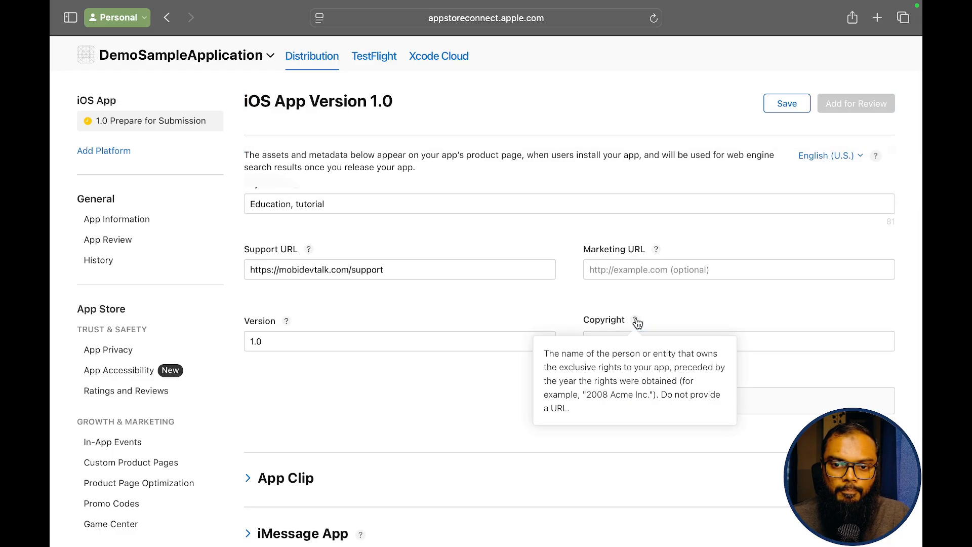
click(785, 341)
text(2)
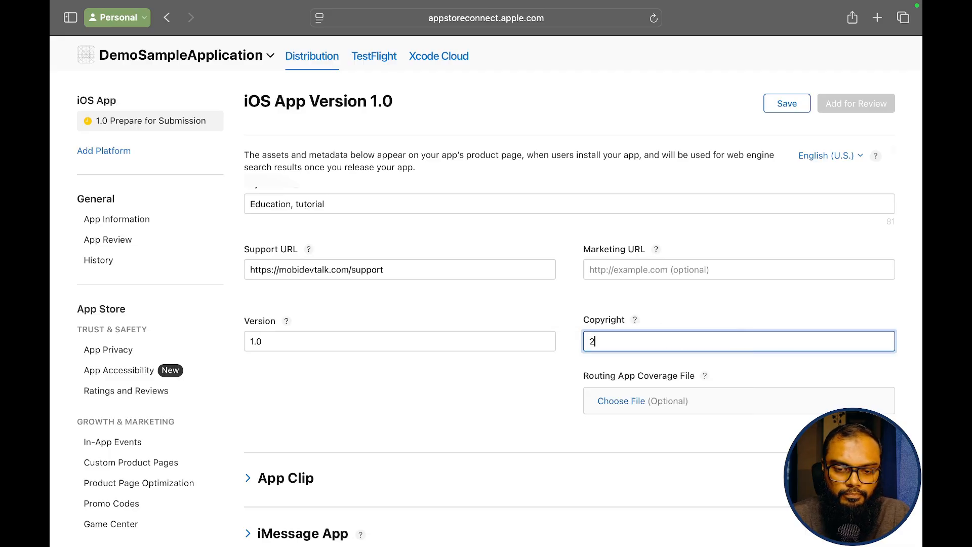
text(025 )
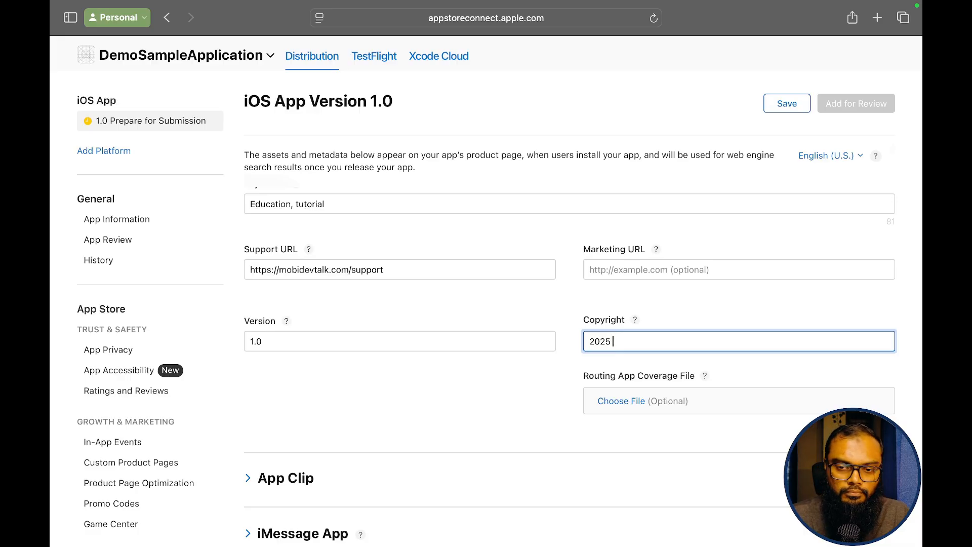
text(mobidevtalk)
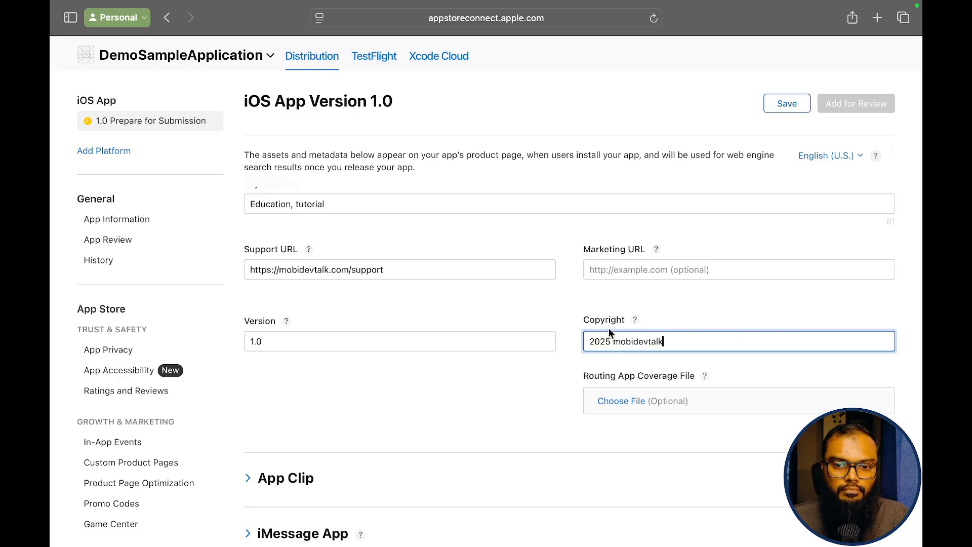
scroll(610, 333, down, 5)
- Add build 1 of version 1.0 to the Build section using the Add Build dialog
scroll(609, 334, down, 1)
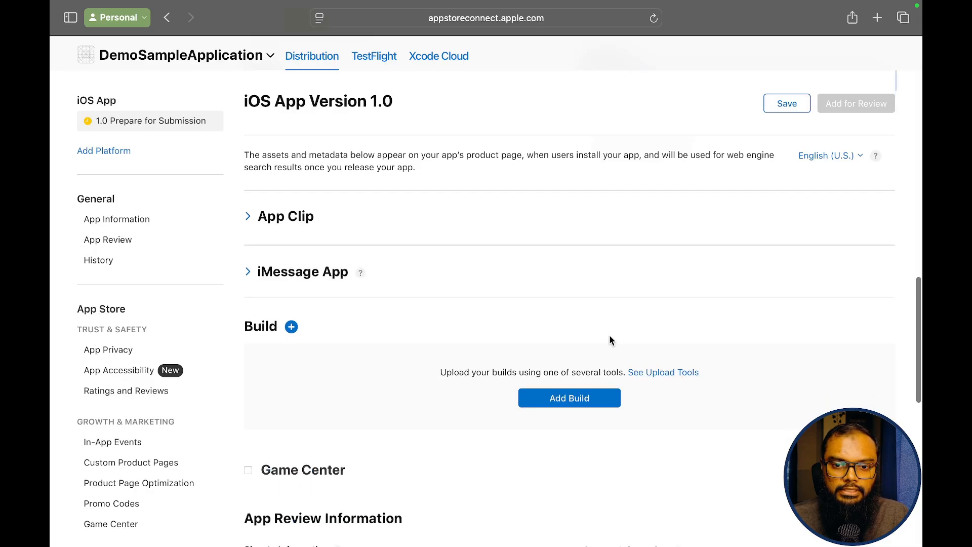
click(292, 327)
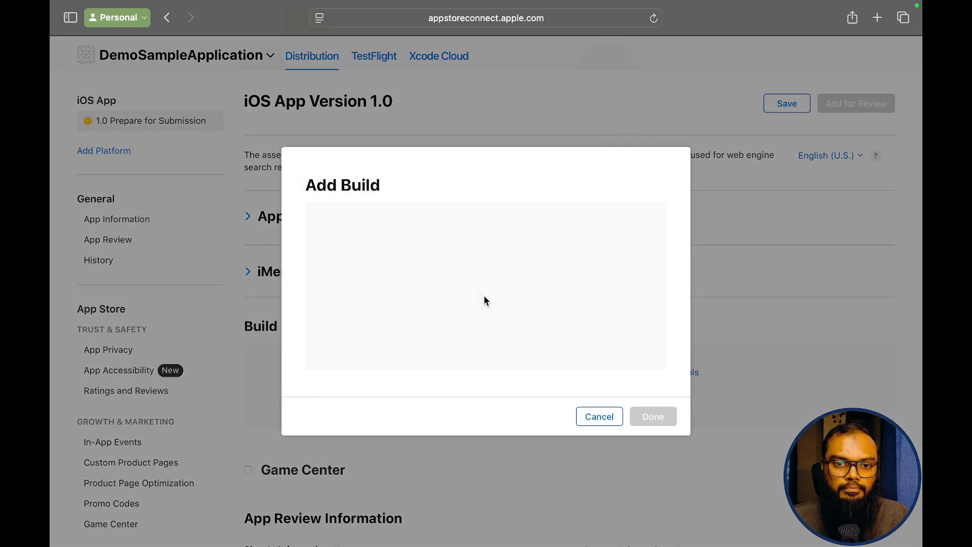
click(315, 246)
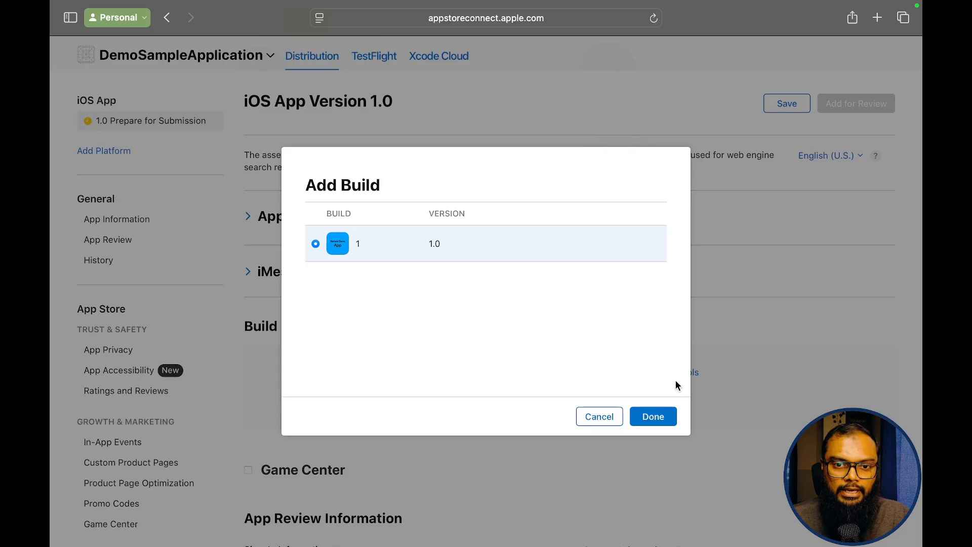
click(668, 418)
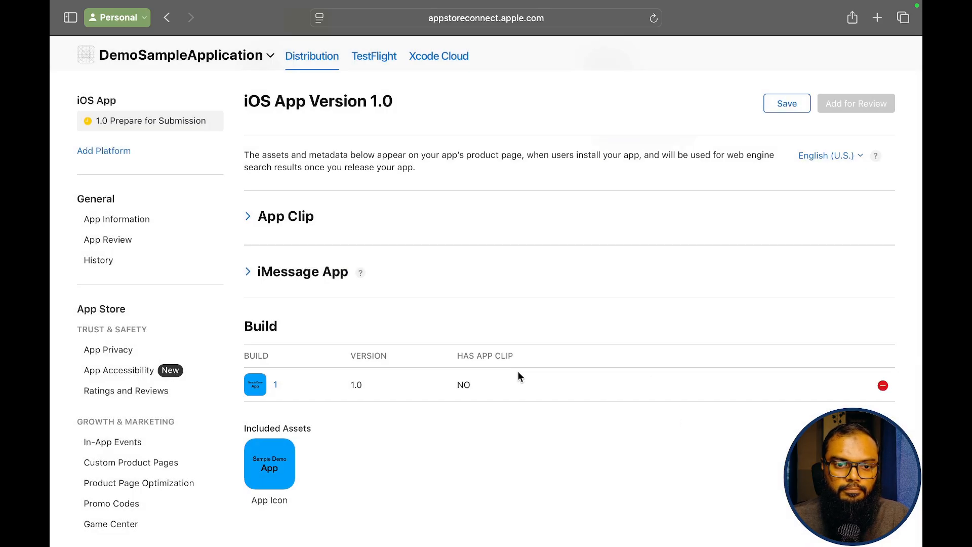
scroll(494, 354, down, 10)
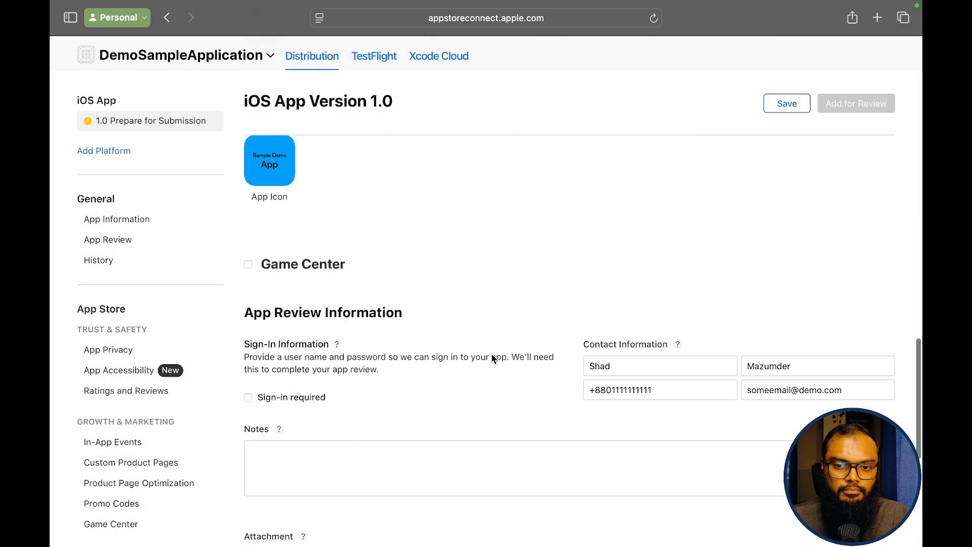
scroll(492, 355, down, 4)
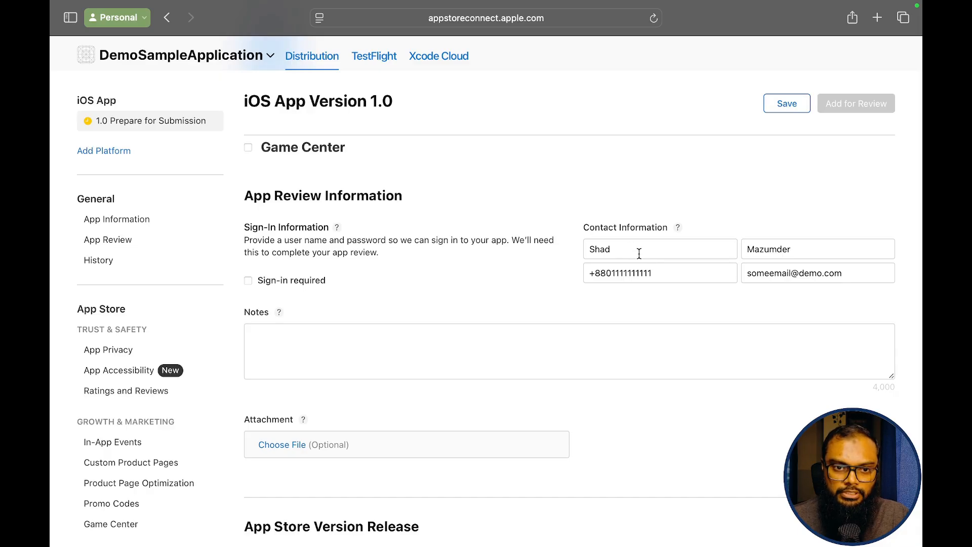
- Leave reviewer sign-in not required, visit Notes, and keep manual App Store Version Release
click(248, 281)
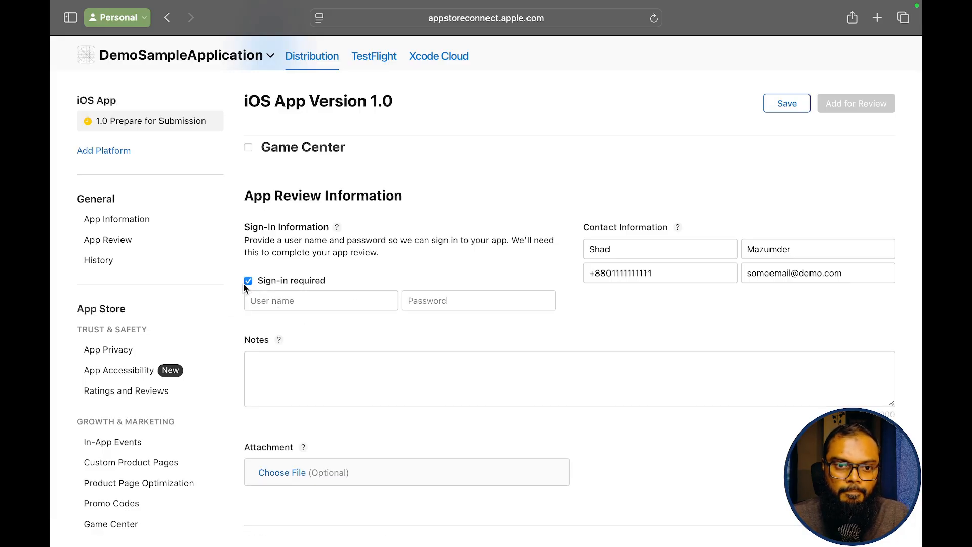
click(247, 281)
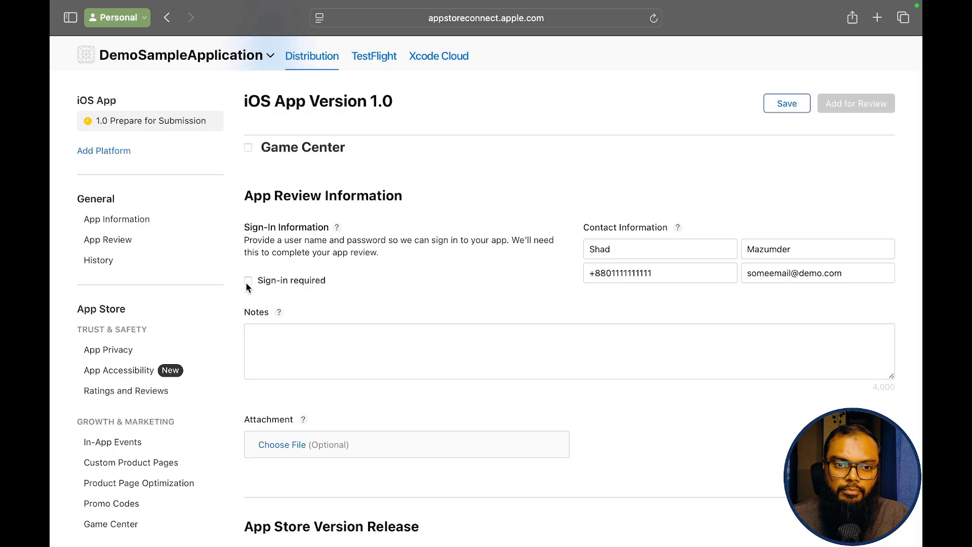
scroll(296, 302, down, 2)
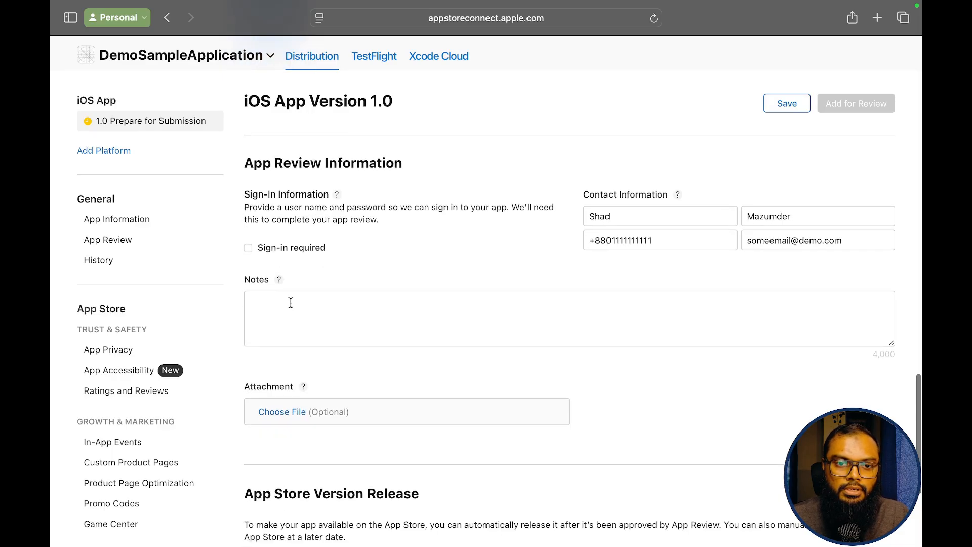
click(286, 302)
scroll(352, 253, down, 1)
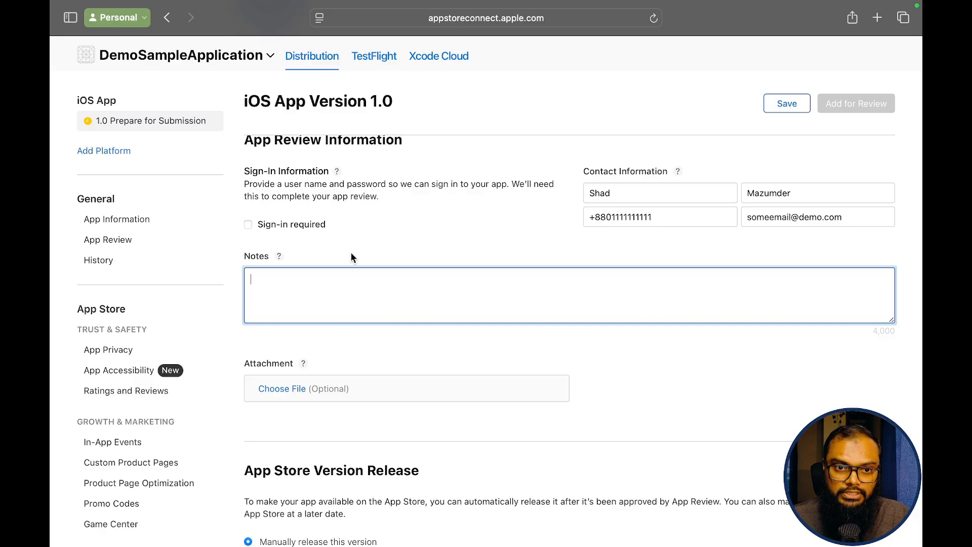
scroll(353, 258, down, 1)
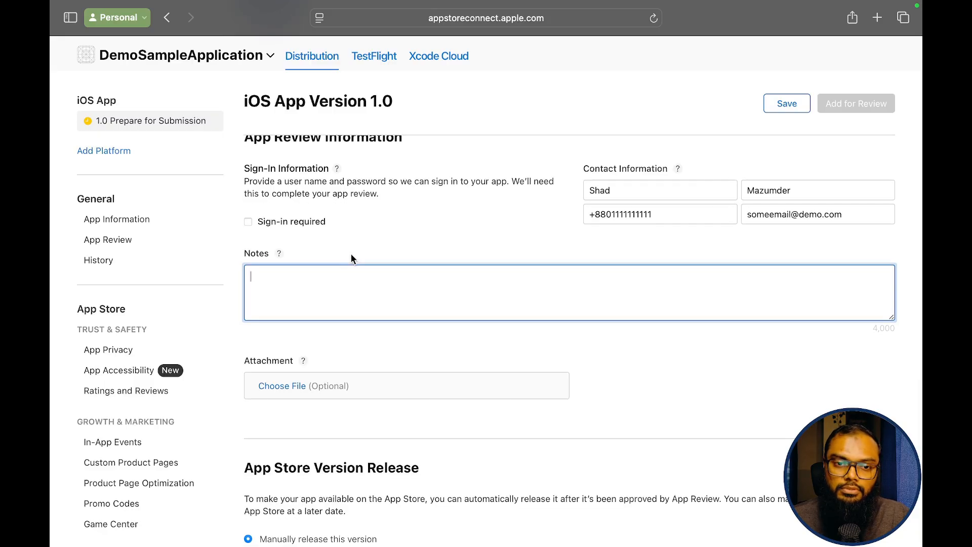
scroll(351, 253, down, 3)
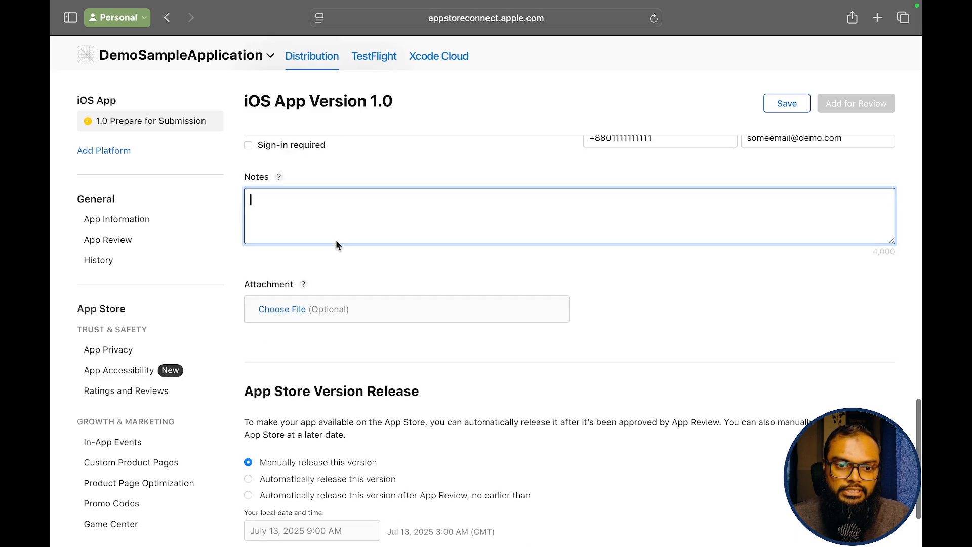
scroll(336, 239, down, 2)
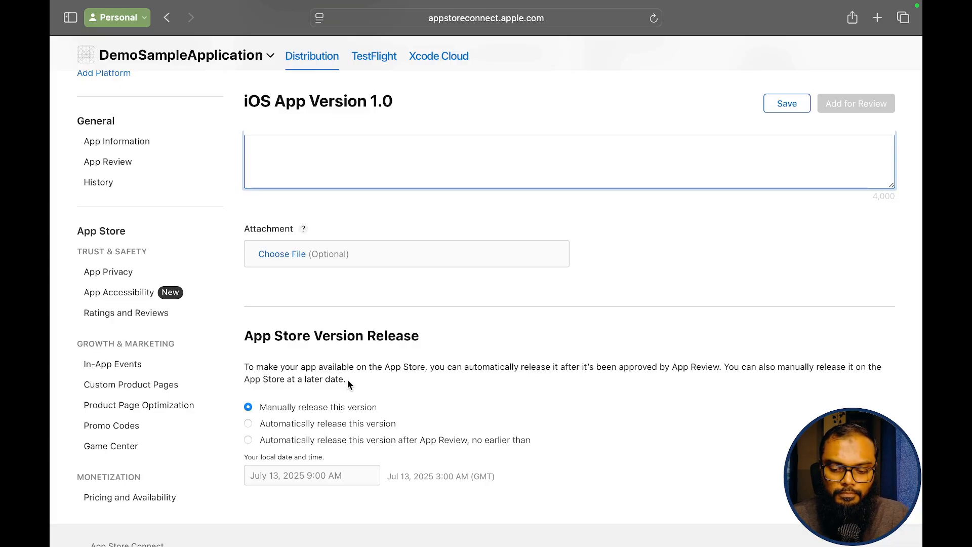
scroll(578, 254, down, 2)
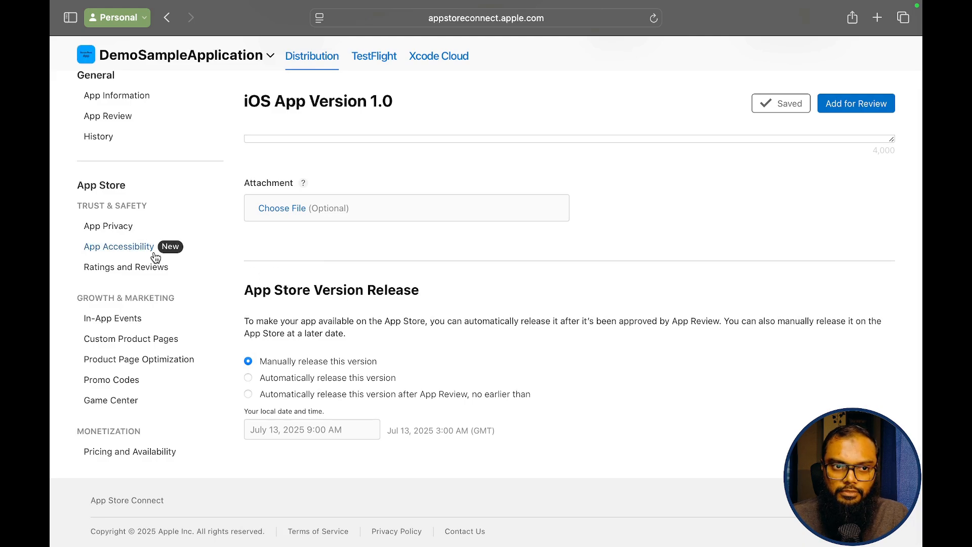
scroll(154, 253, up, 1)
scroll(154, 253, up, 4)
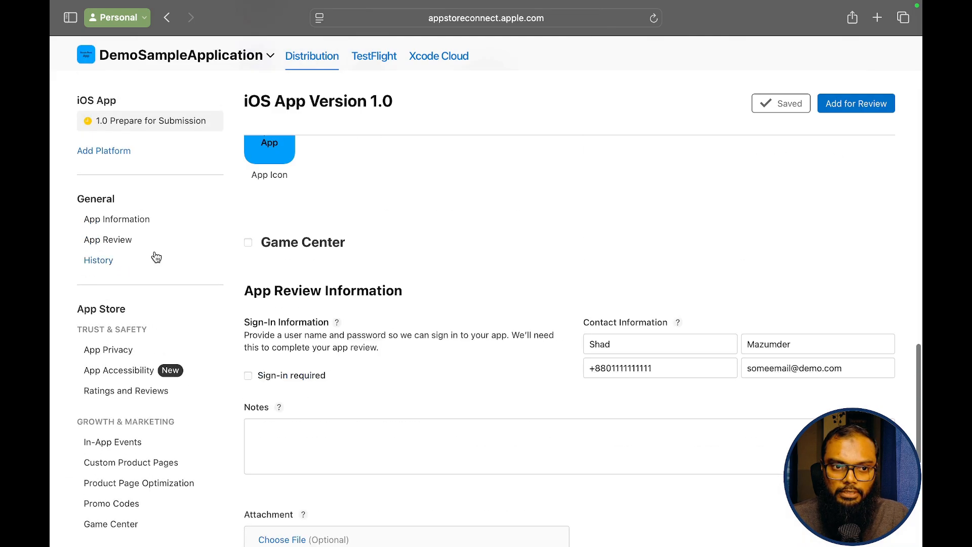
- In App Information, set name 'Demo Sample App' and subtitle 'This is a demo app'
click(142, 221)
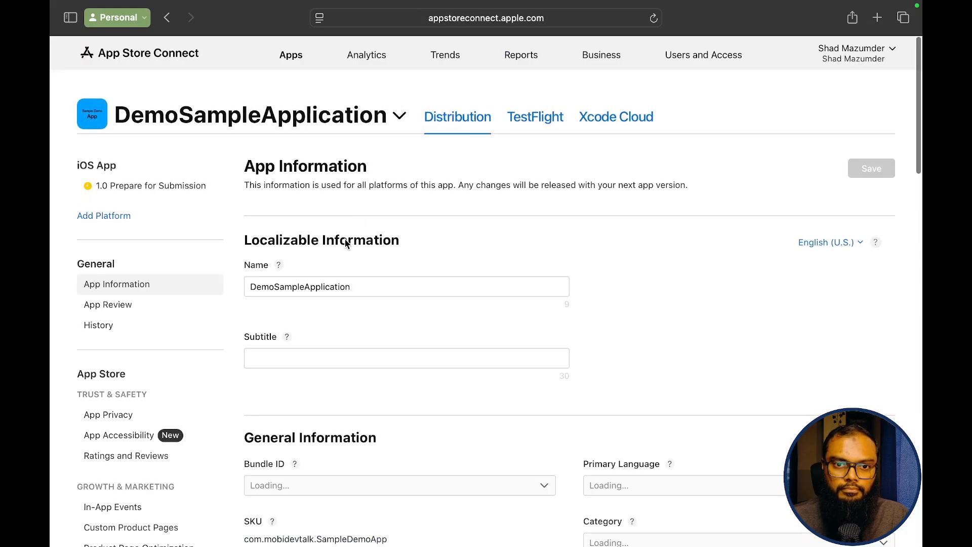
click(368, 287)
click(272, 286)
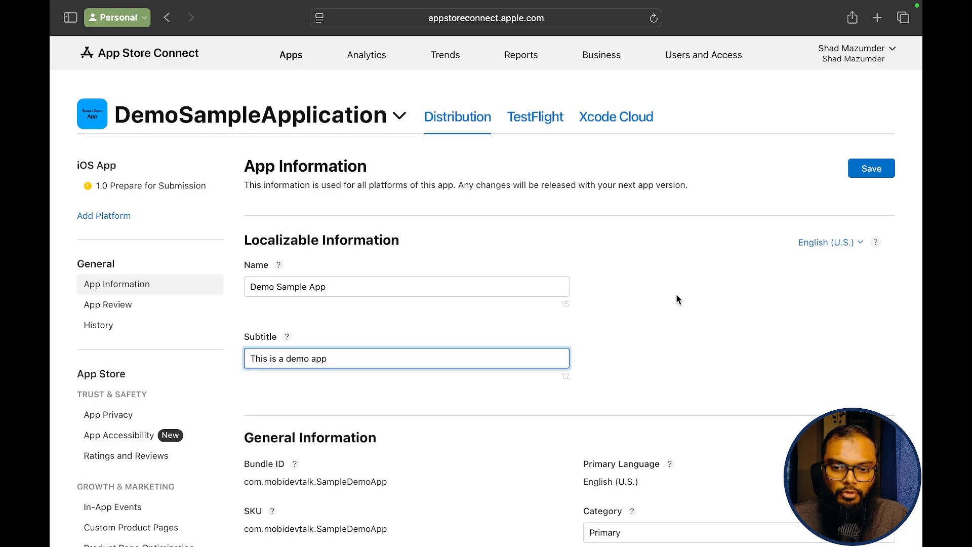
- Choose Education as the app's primary category
scroll(677, 298, down, 5)
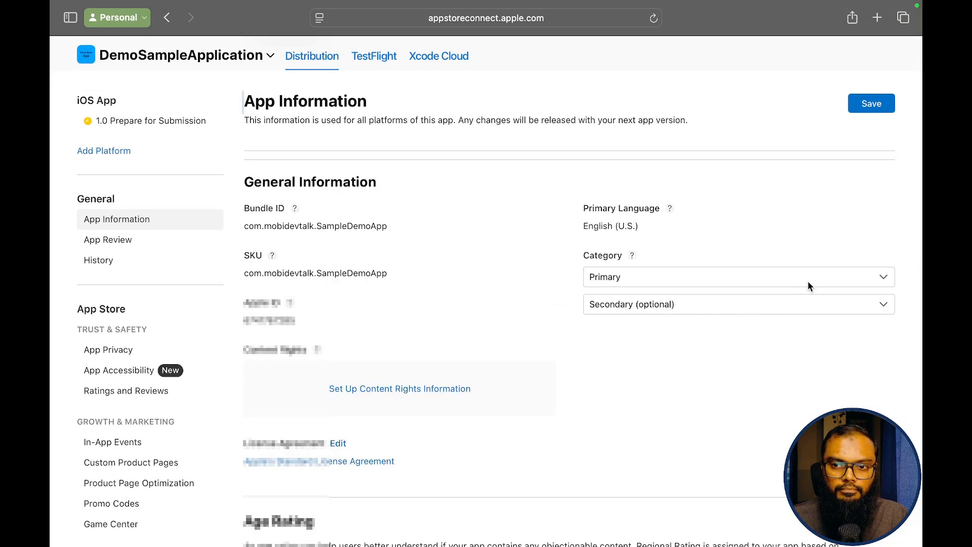
click(808, 282)
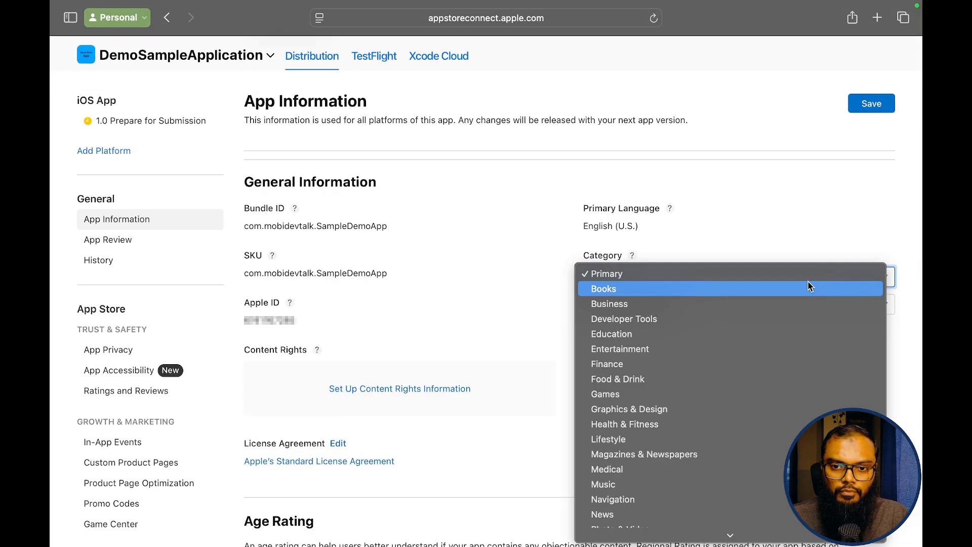
click(748, 343)
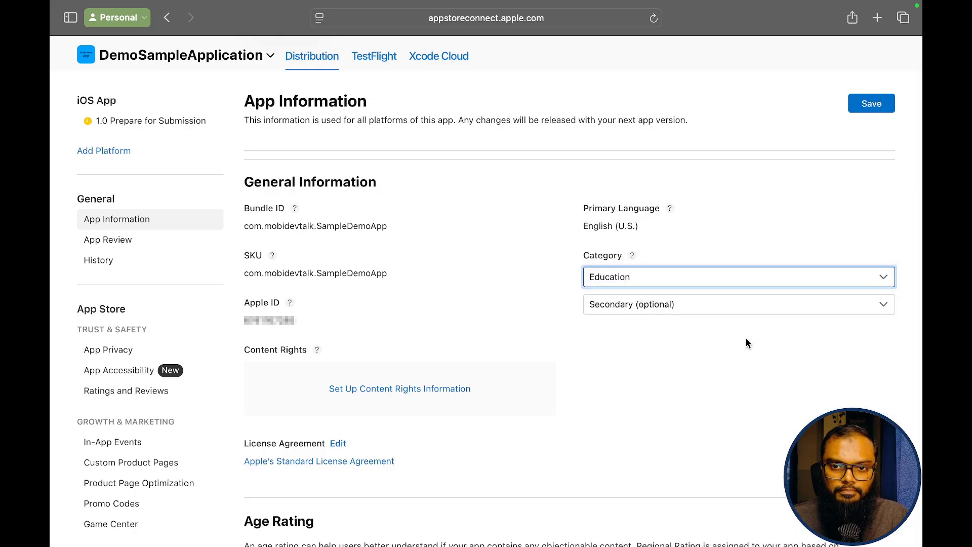
- Answer Content Rights with 'No, it does not contain, show, or access third-party content'
click(370, 389)
click(275, 330)
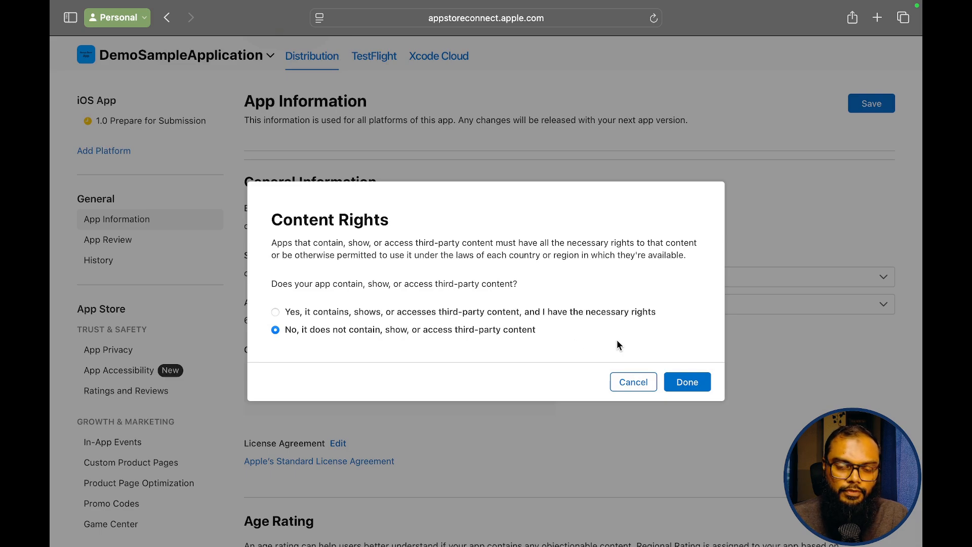
click(683, 384)
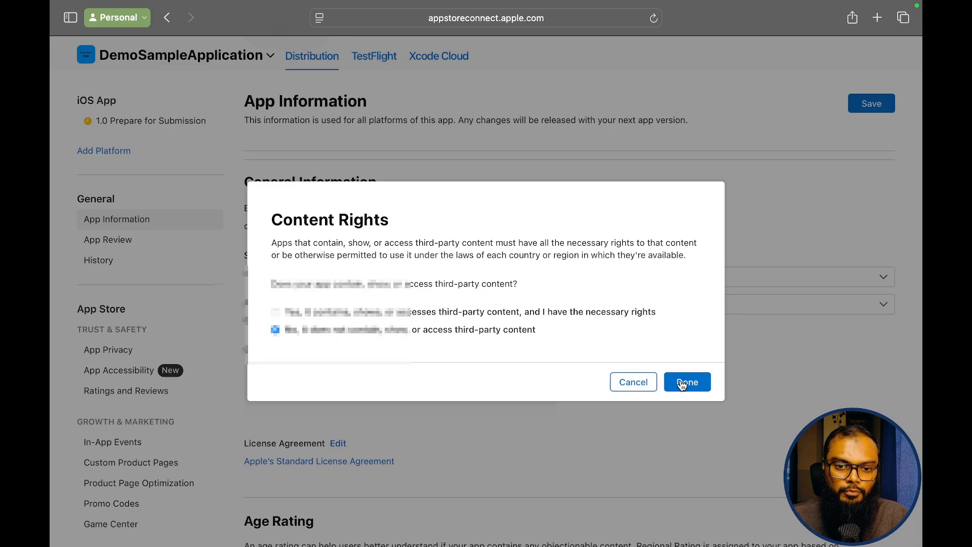
scroll(539, 324, down, 5)
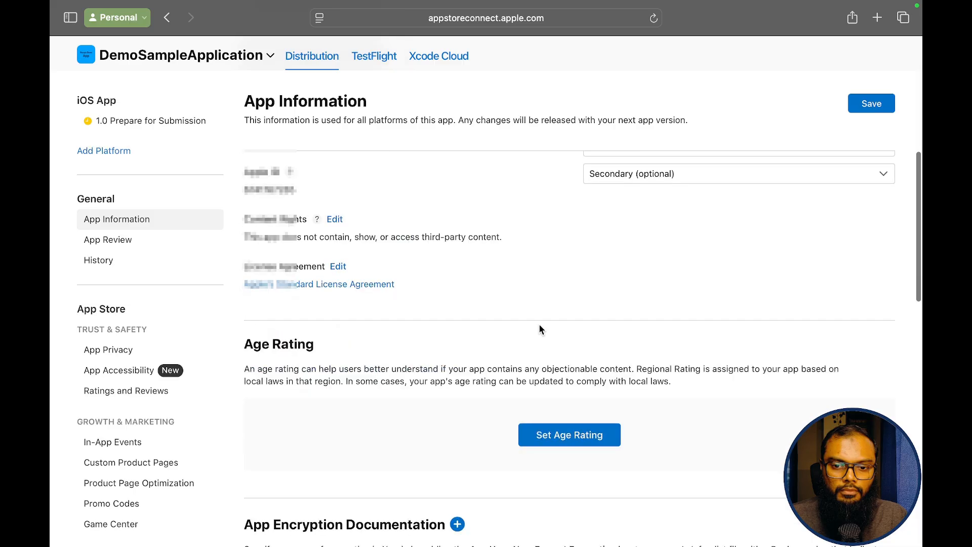
scroll(540, 329, down, 2)
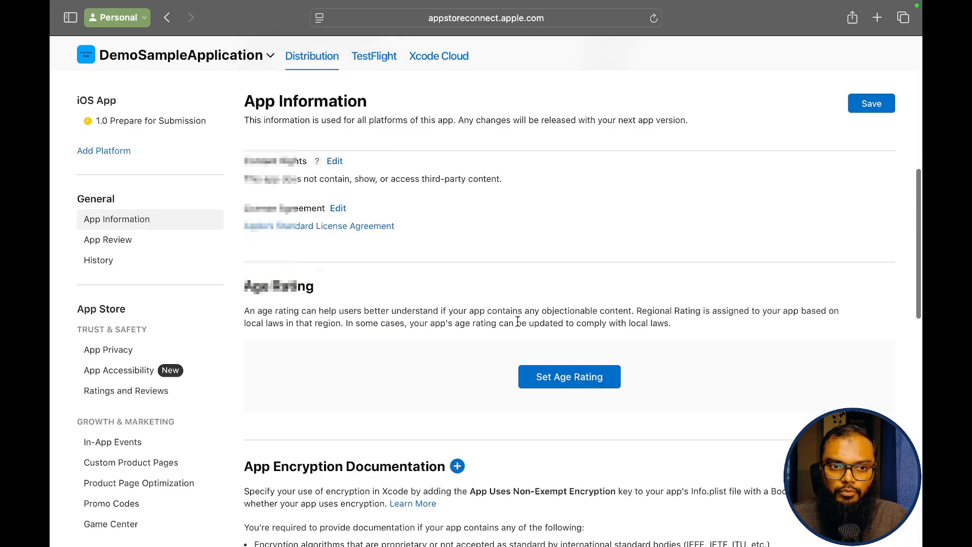
- In the Age Rating dialog, rate violence, profanity, mature, horror and remaining content as None
click(548, 383)
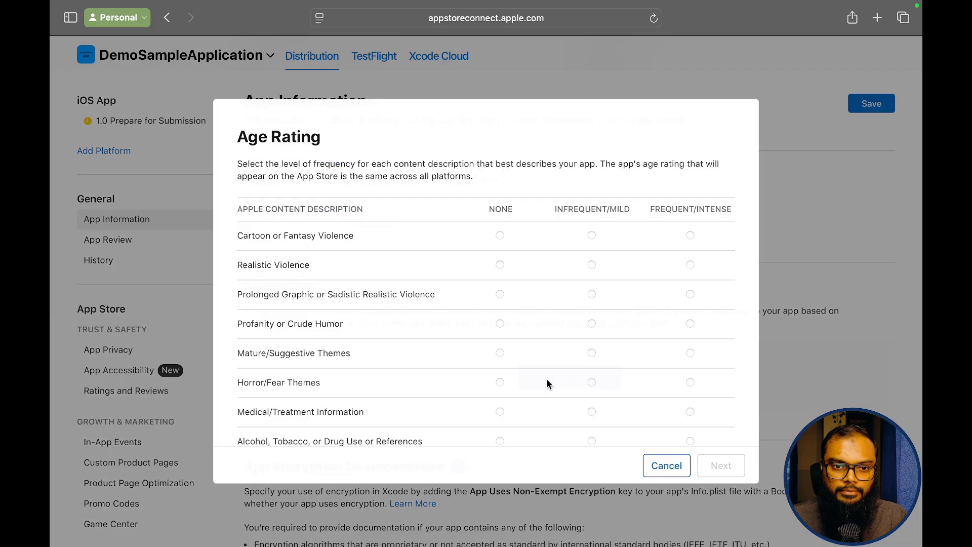
click(499, 235)
click(500, 267)
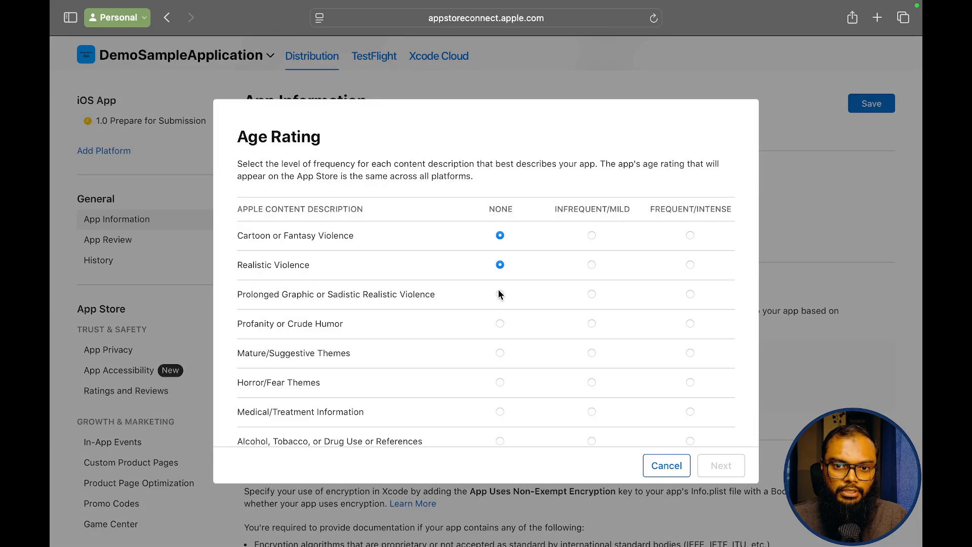
click(500, 295)
click(499, 327)
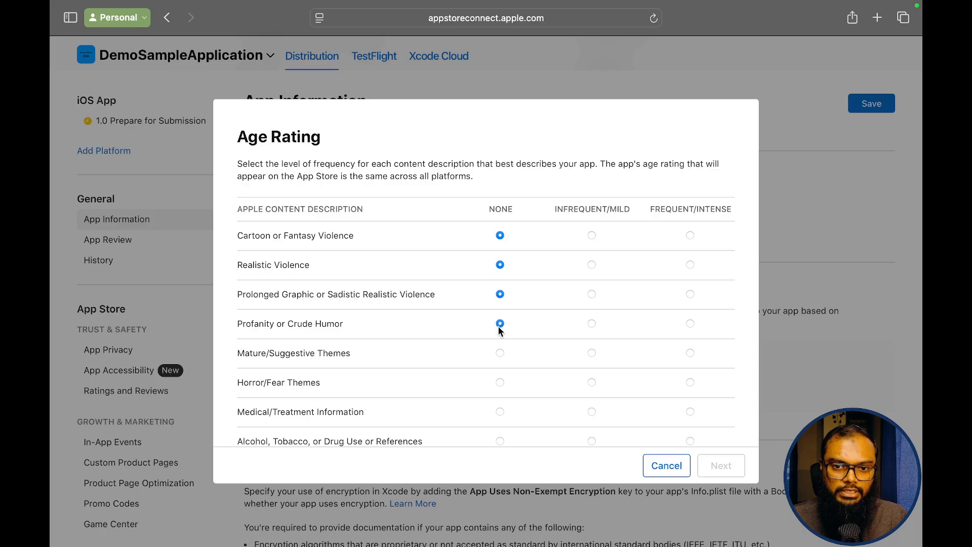
click(500, 354)
click(499, 383)
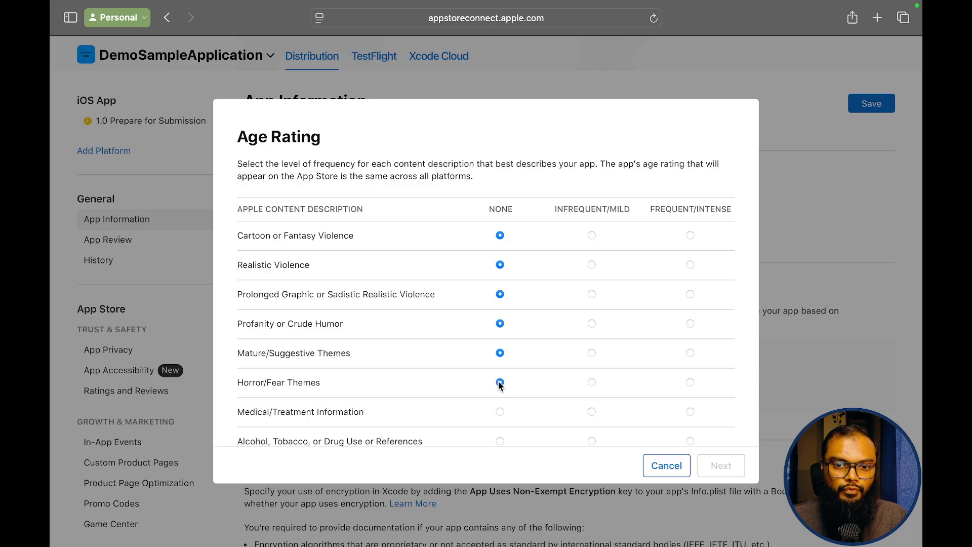
scroll(436, 338, down, 3)
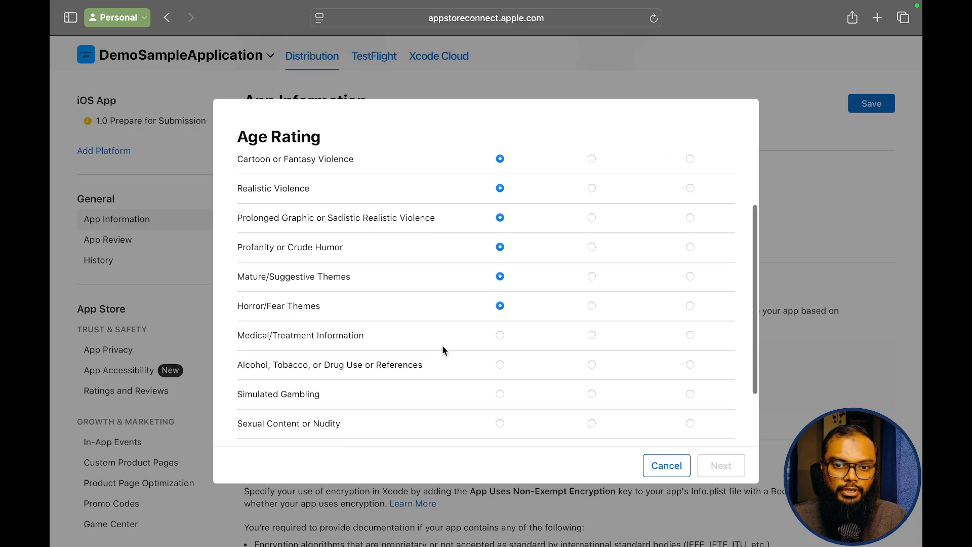
click(500, 336)
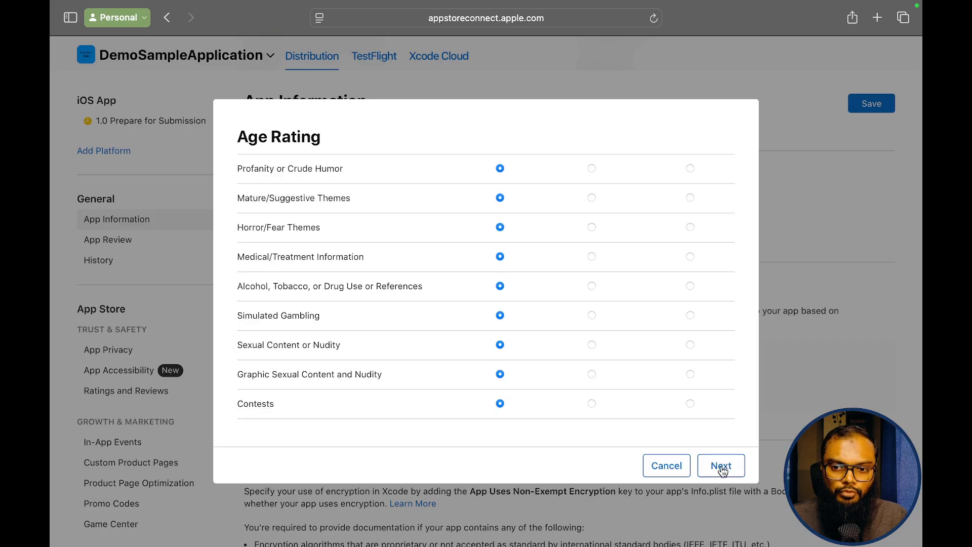
- Keep No for web access and gambling, mark optional categories Not applicable, and accept 4+
click(721, 466)
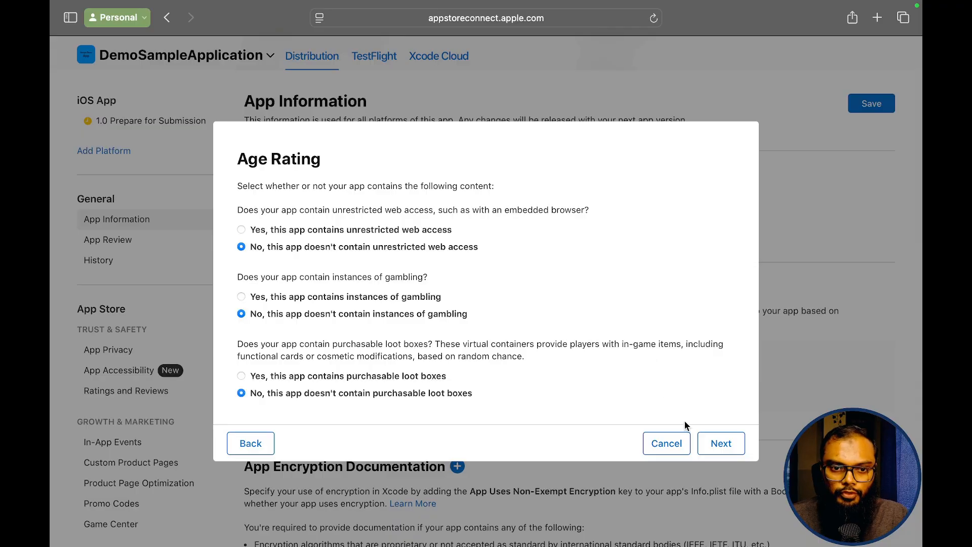
click(721, 443)
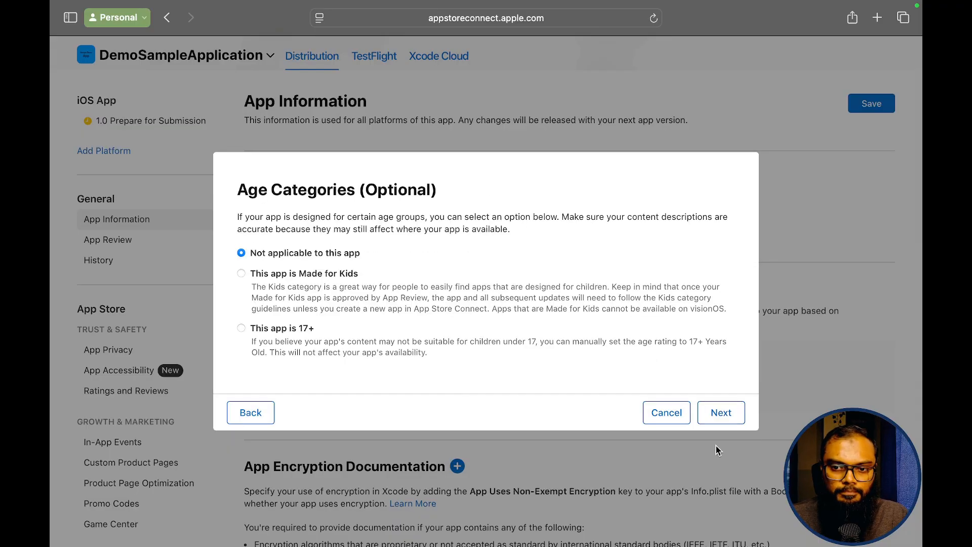
click(719, 415)
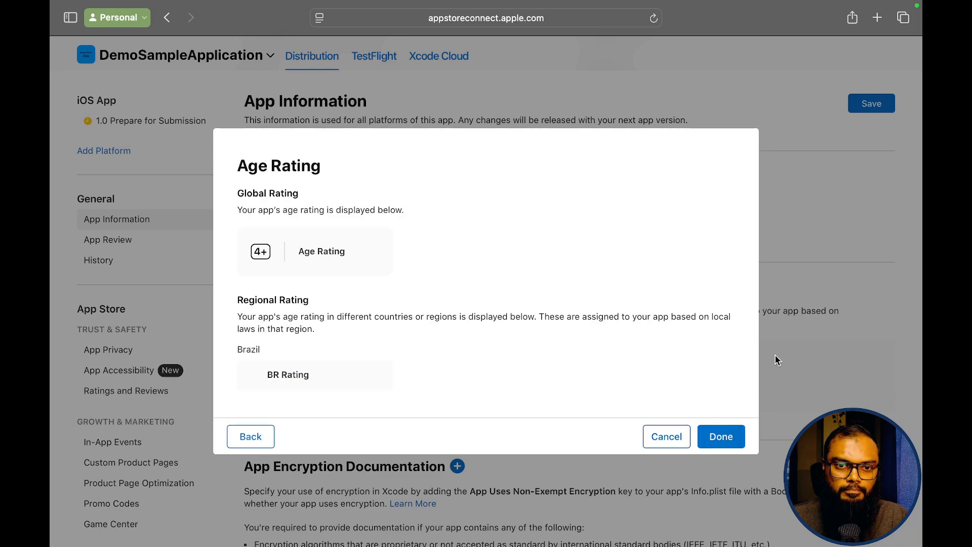
click(720, 442)
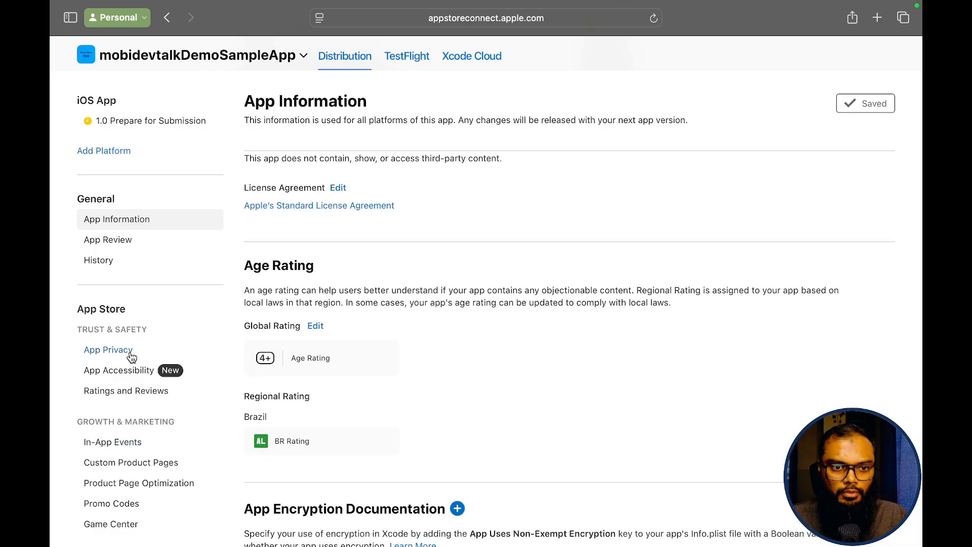
click(115, 350)
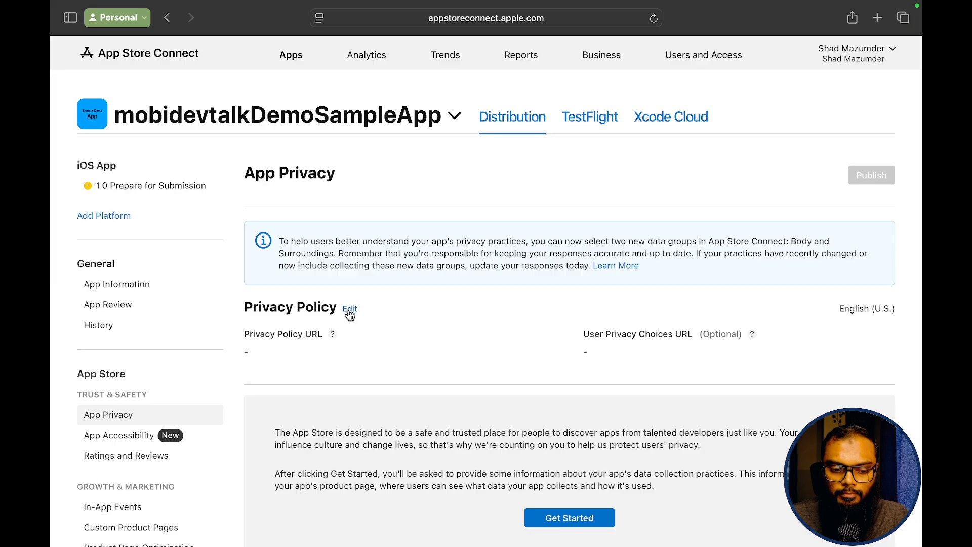
click(350, 310)
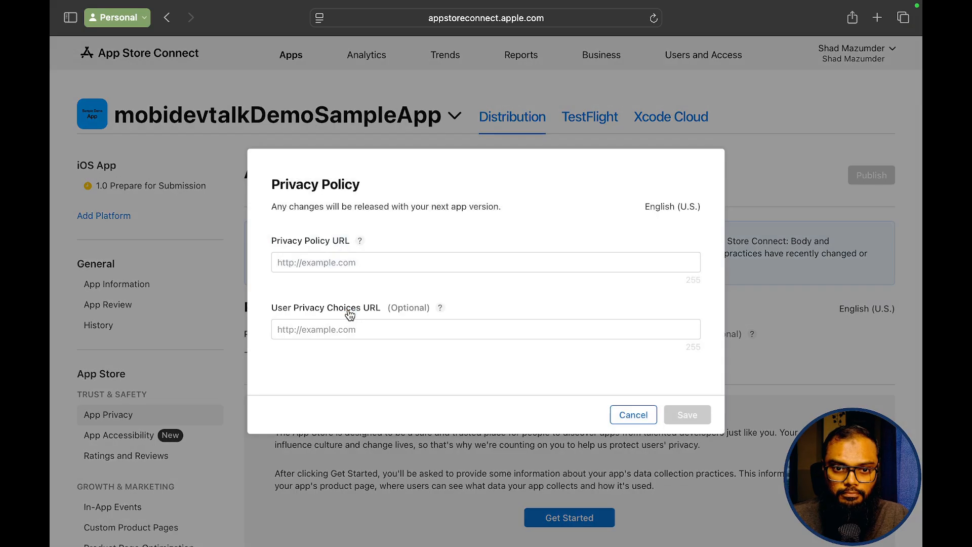
click(370, 264)
text(https://mobidevtalk.com/privacy)
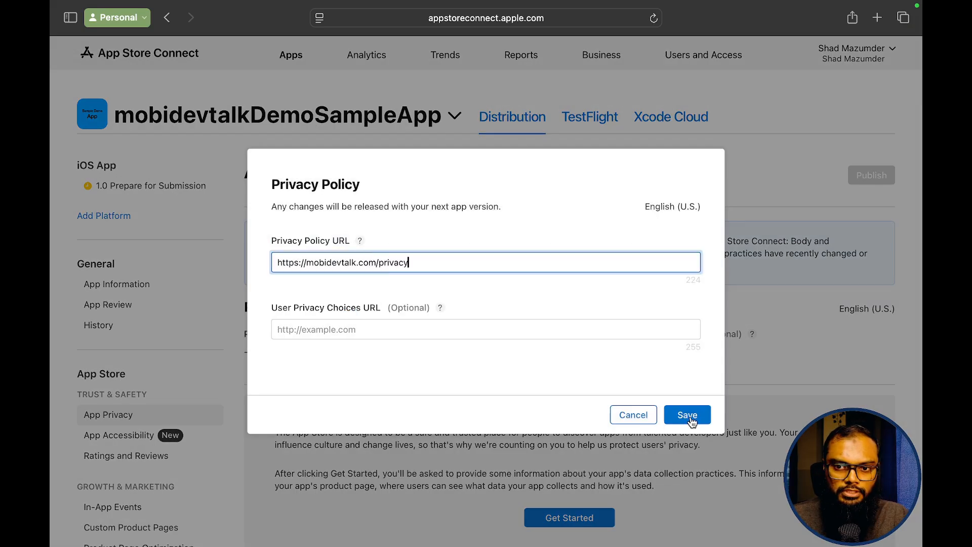
click(691, 419)
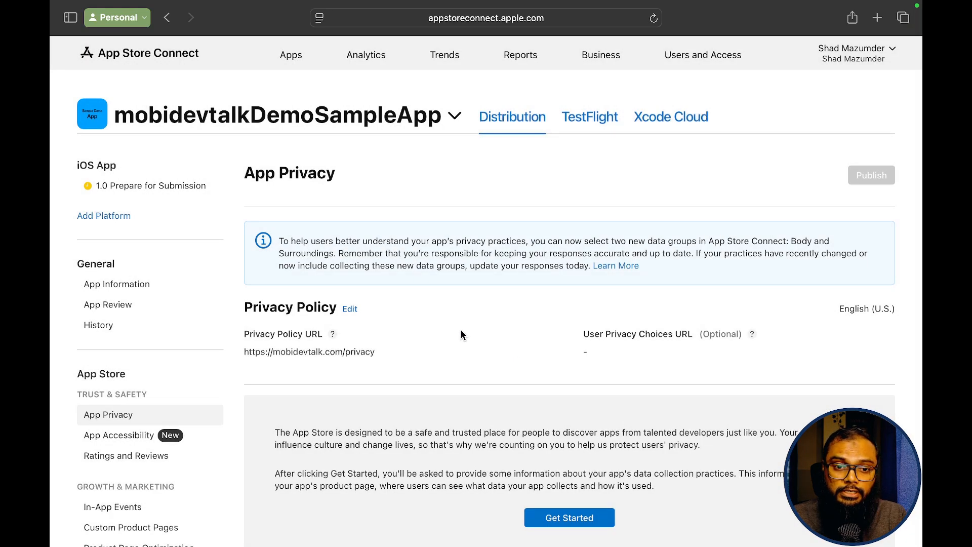
scroll(458, 331, down, 5)
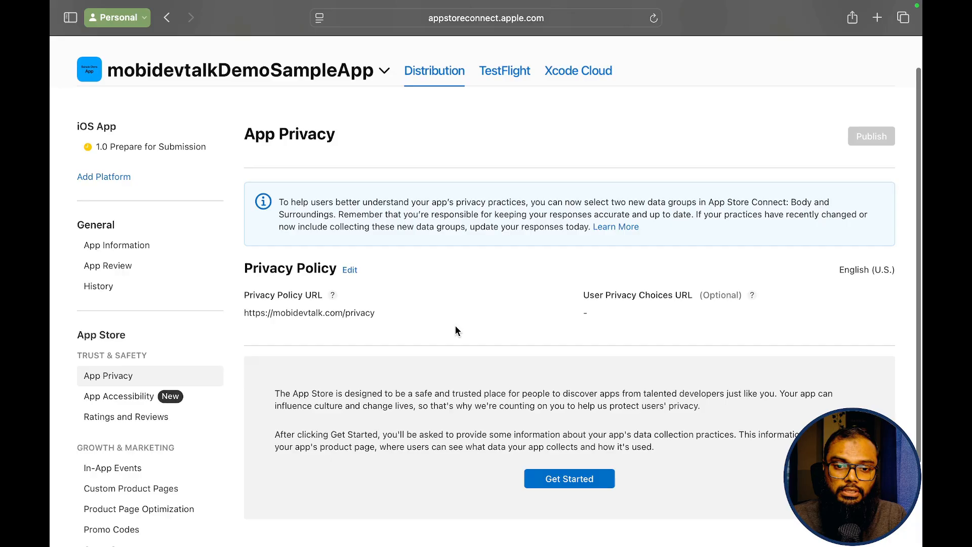
scroll(455, 329, down, 2)
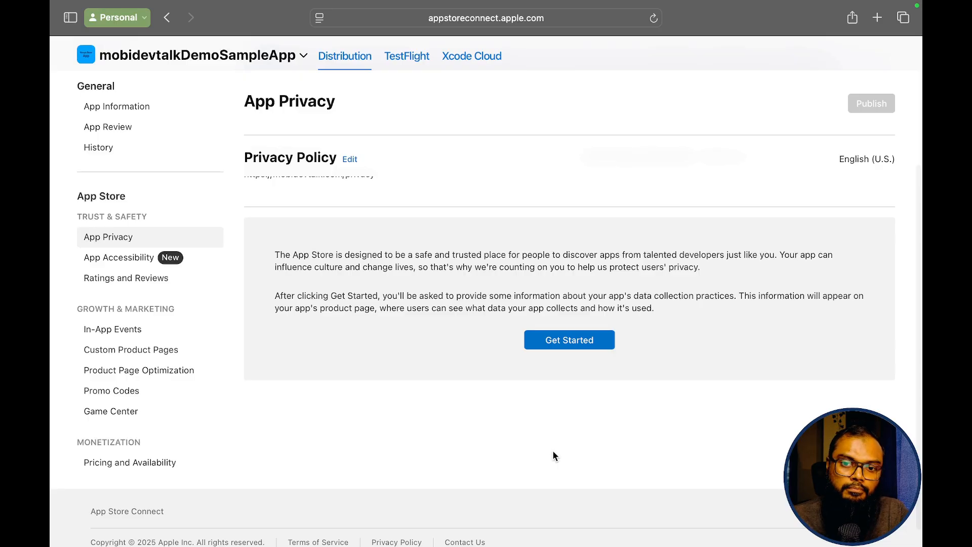
- Answer the data collection questionnaire with 'No, we do not collect data' and save
click(552, 341)
click(332, 396)
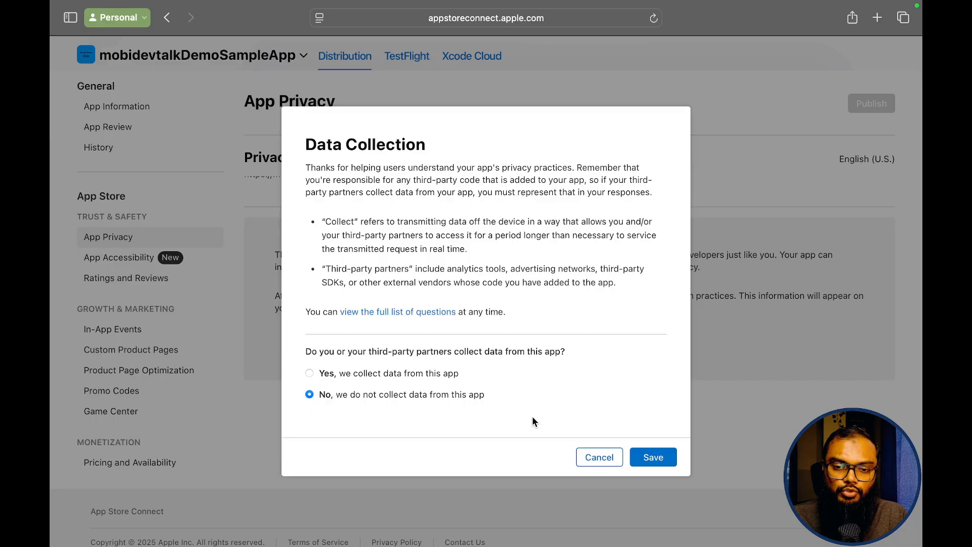
click(649, 458)
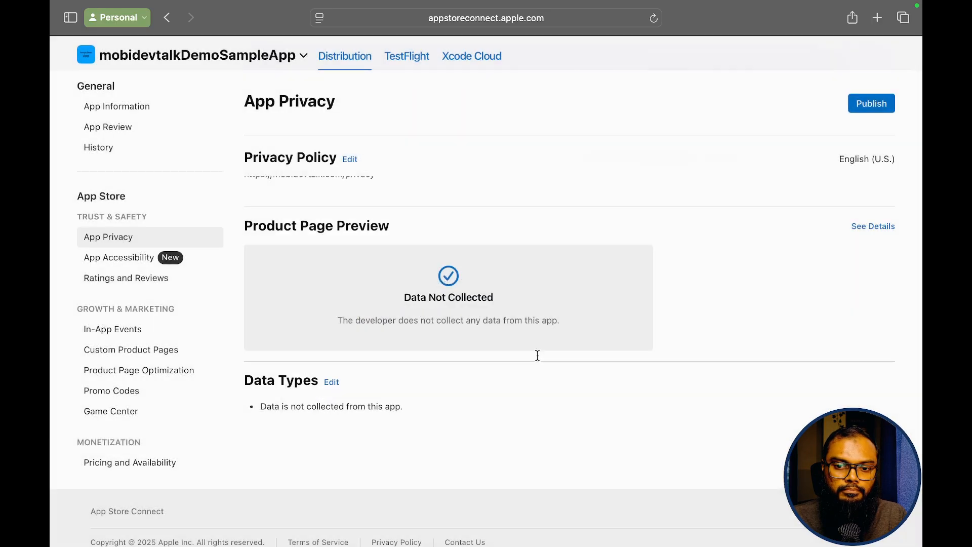
scroll(537, 355, down, 1)
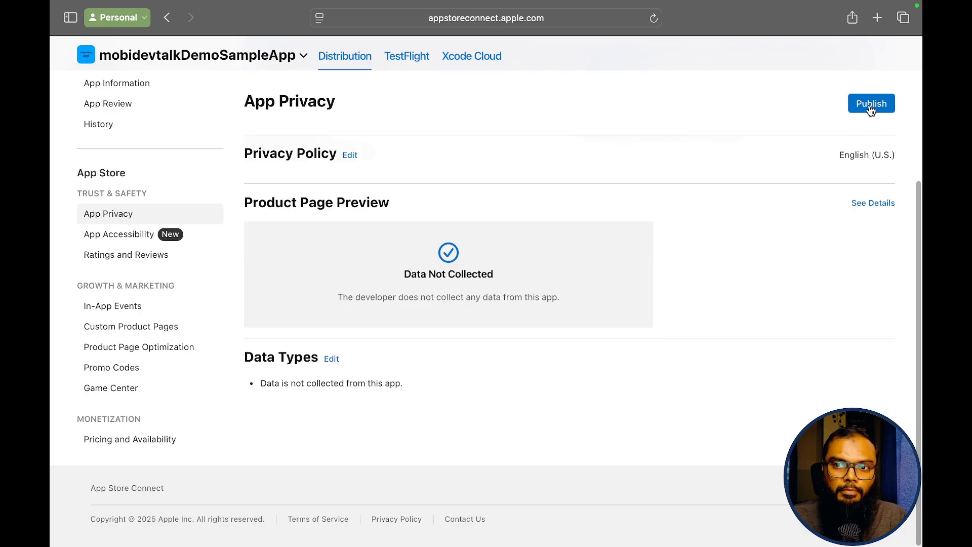
- Publish the app privacy responses and confirm publishing
click(871, 106)
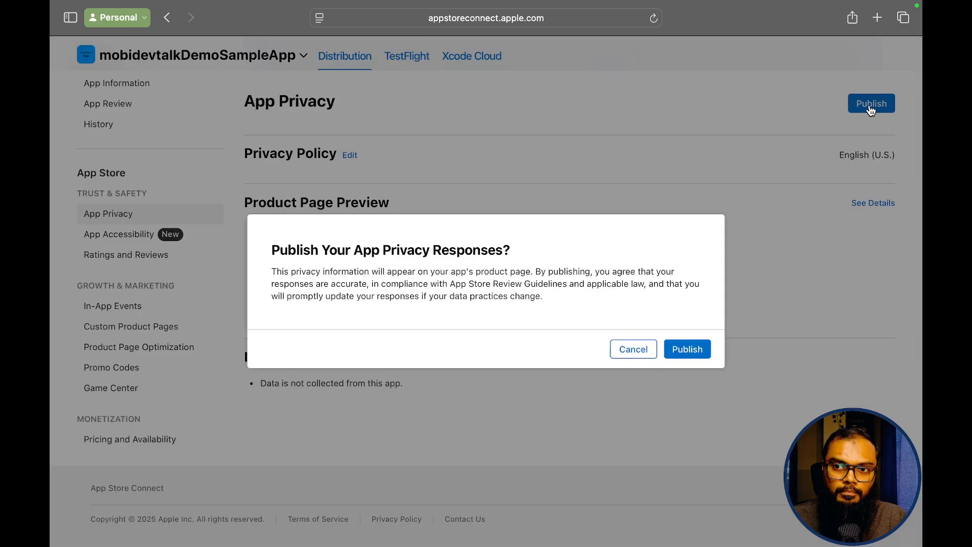
click(689, 349)
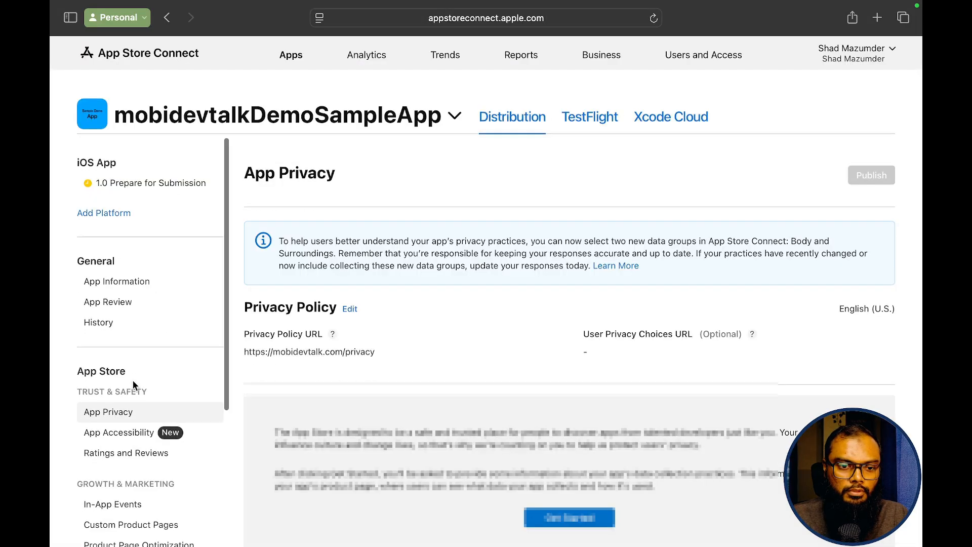
scroll(133, 381, down, 5)
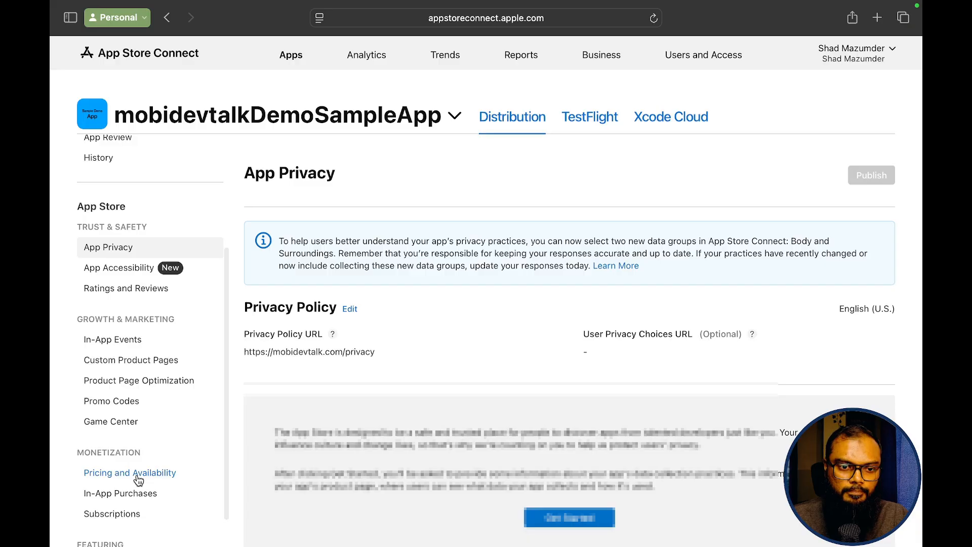
- Set the app's price to $0.00 and confirm it for all 175 countries or regions
click(137, 475)
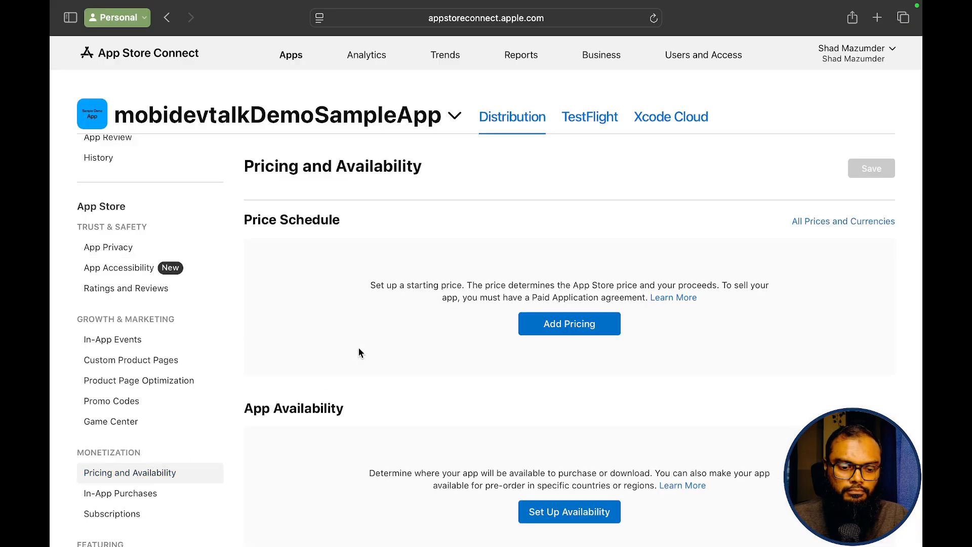
click(565, 329)
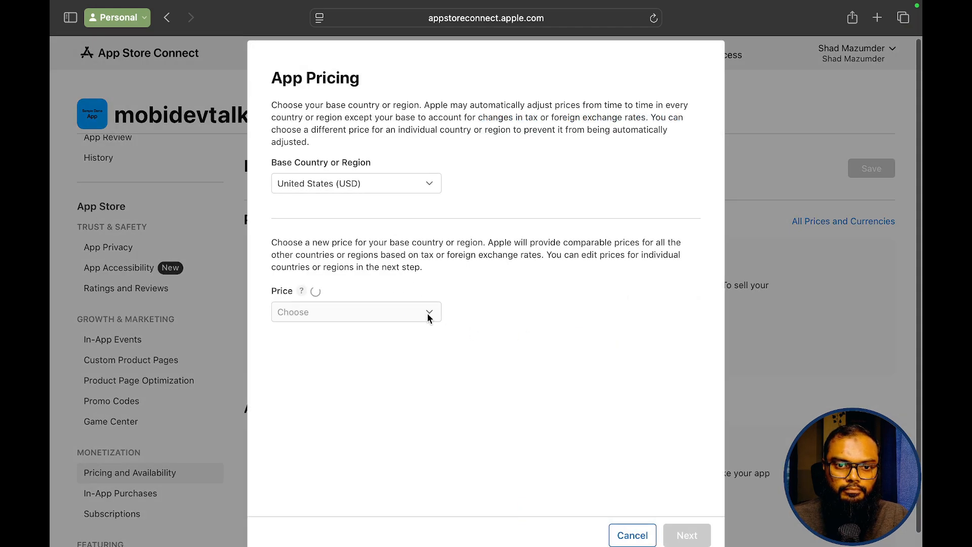
click(432, 317)
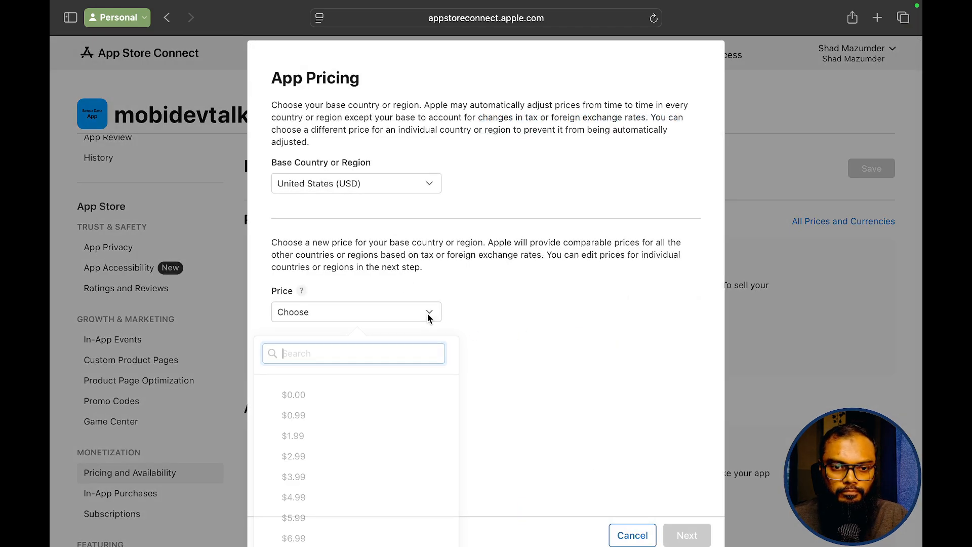
click(295, 394)
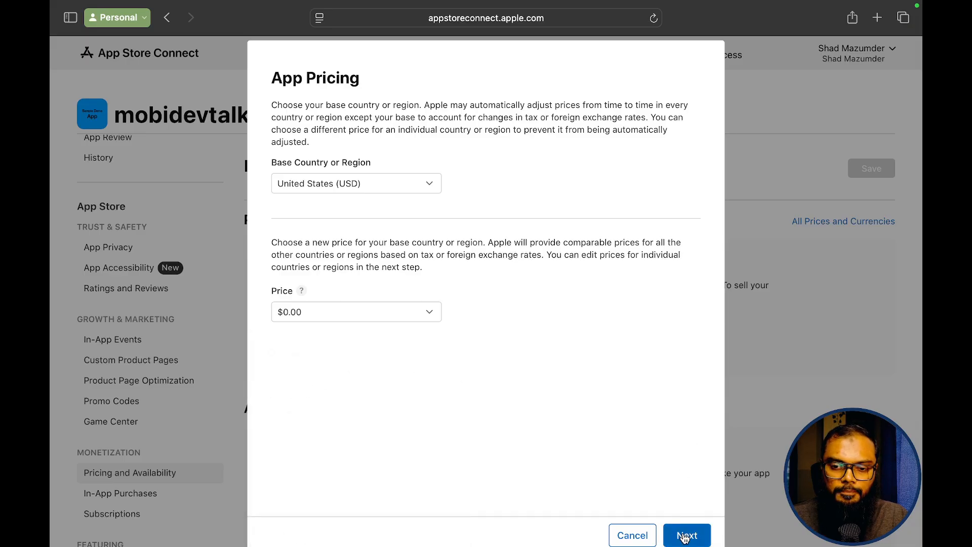
click(686, 537)
click(685, 536)
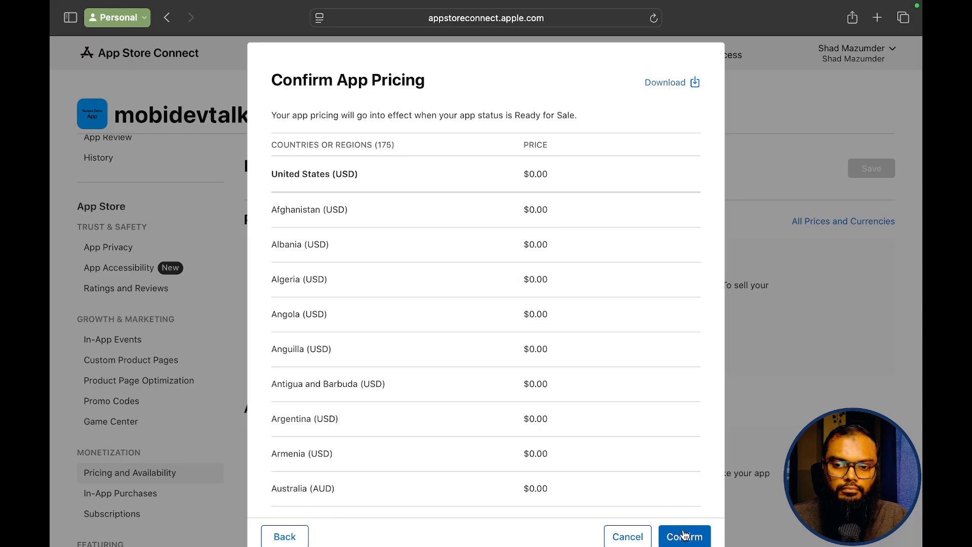
click(684, 535)
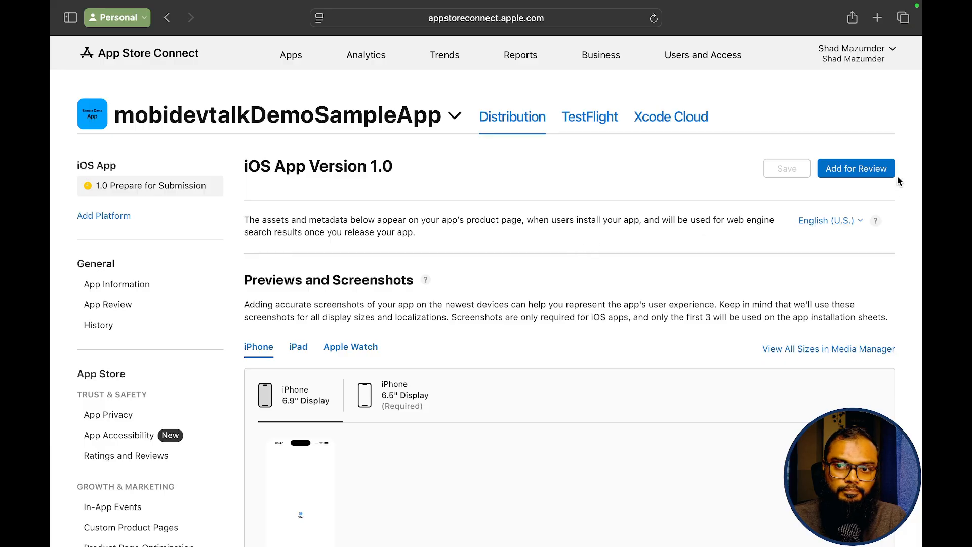
- Add iOS version 1.0 to a review submission and submit it to App Review
click(859, 170)
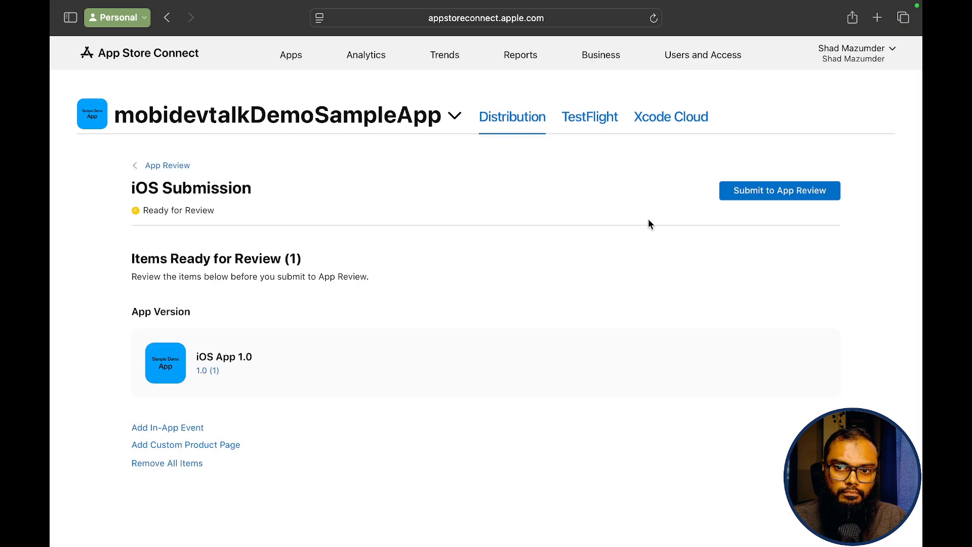
click(776, 196)
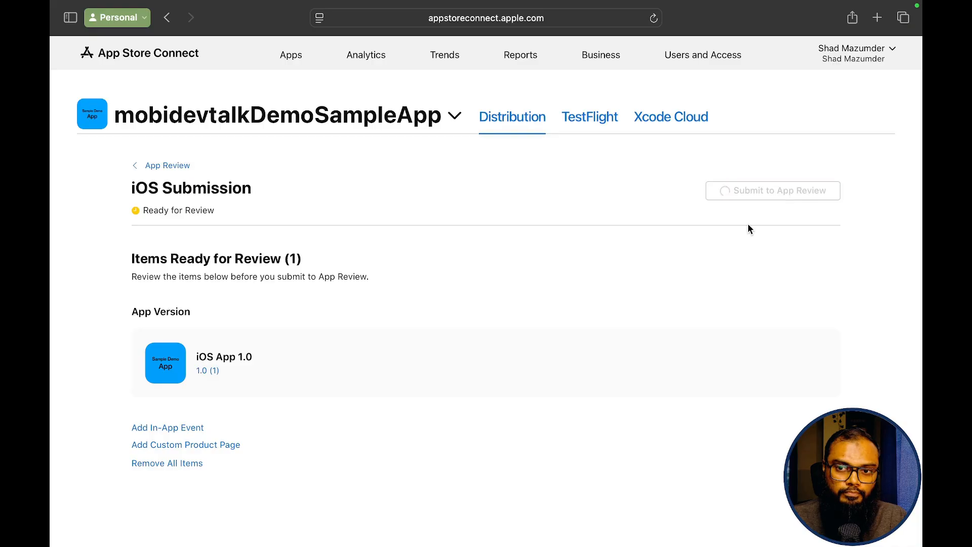